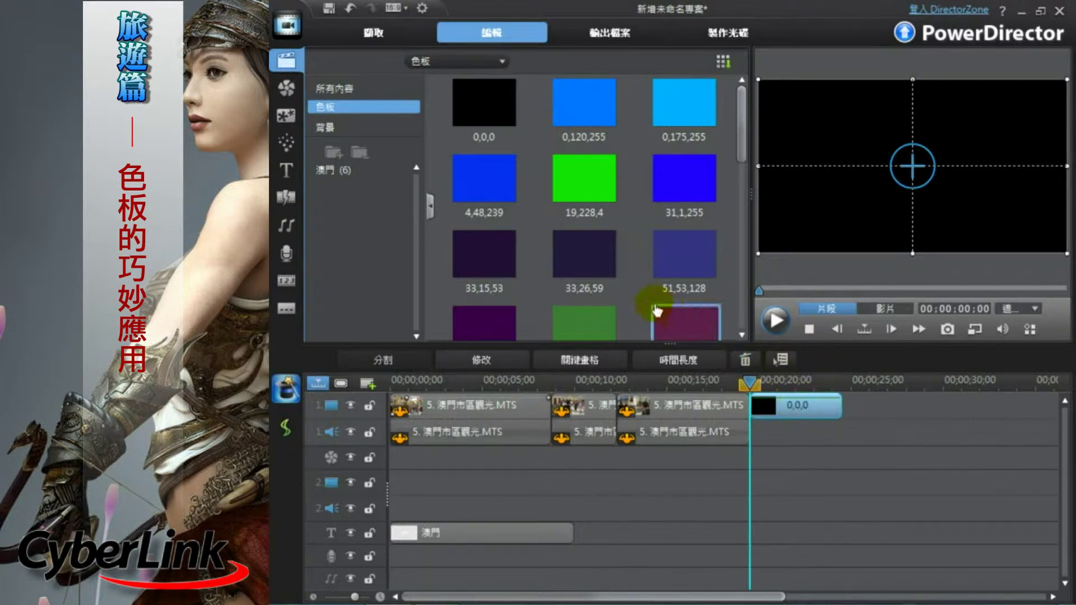
- Set the black 0,0,0 colour board's duration to 00:00:04:00
left_click(680, 363)
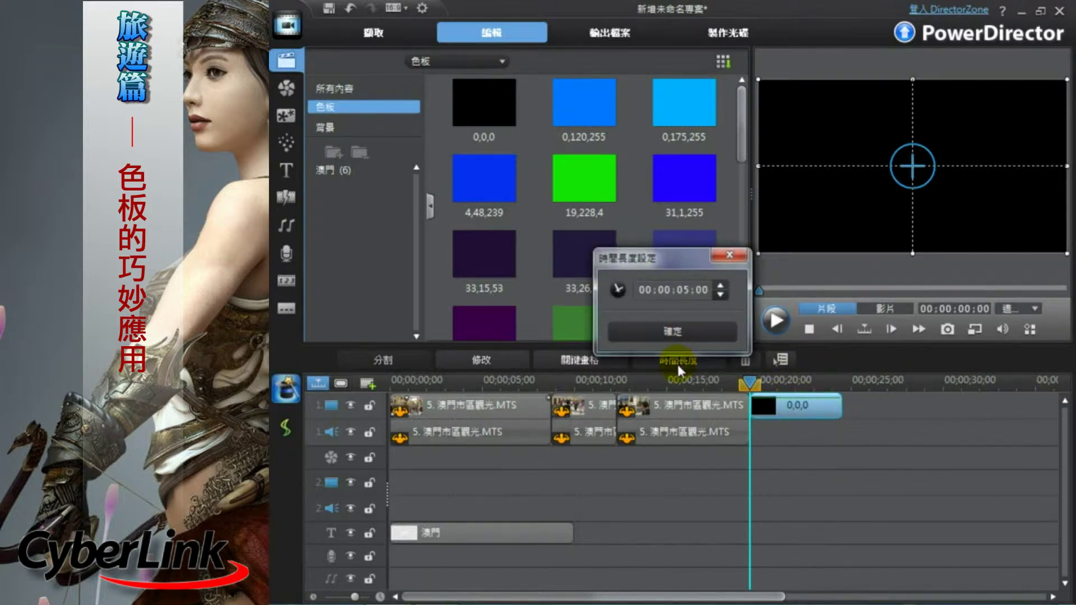
left_click(685, 289)
left_click(720, 295)
left_click(674, 335)
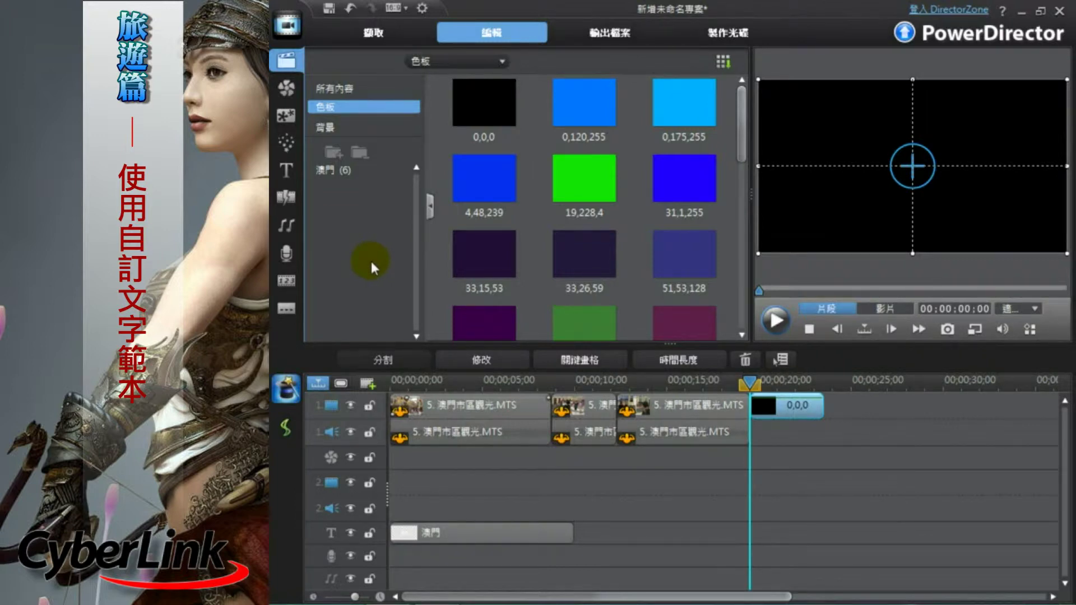
- Show the Custom title templates and preview the 澳門行 template
left_click(288, 173)
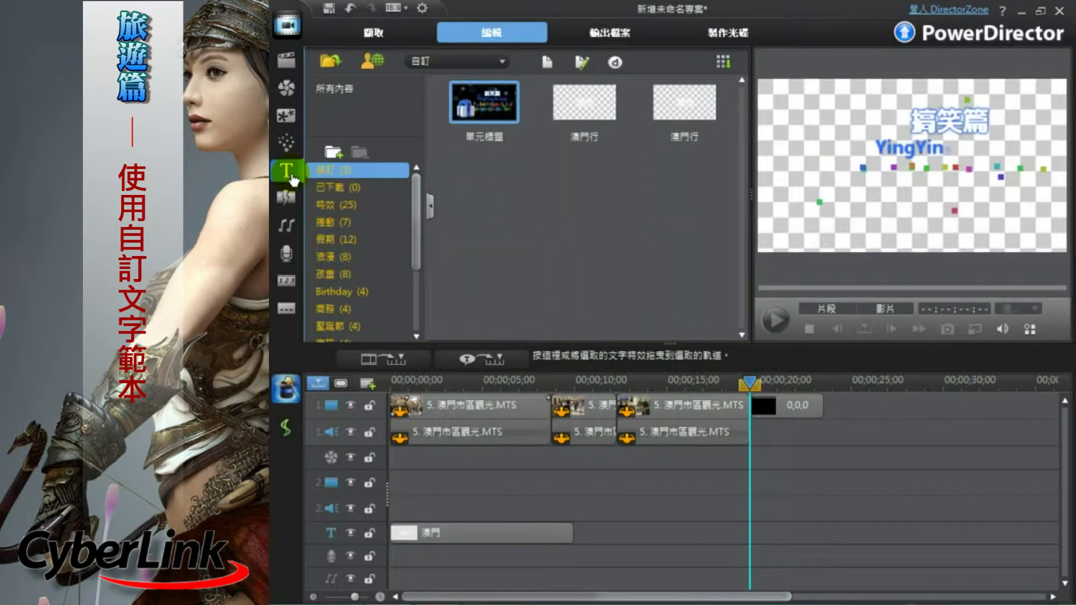
left_click(681, 108)
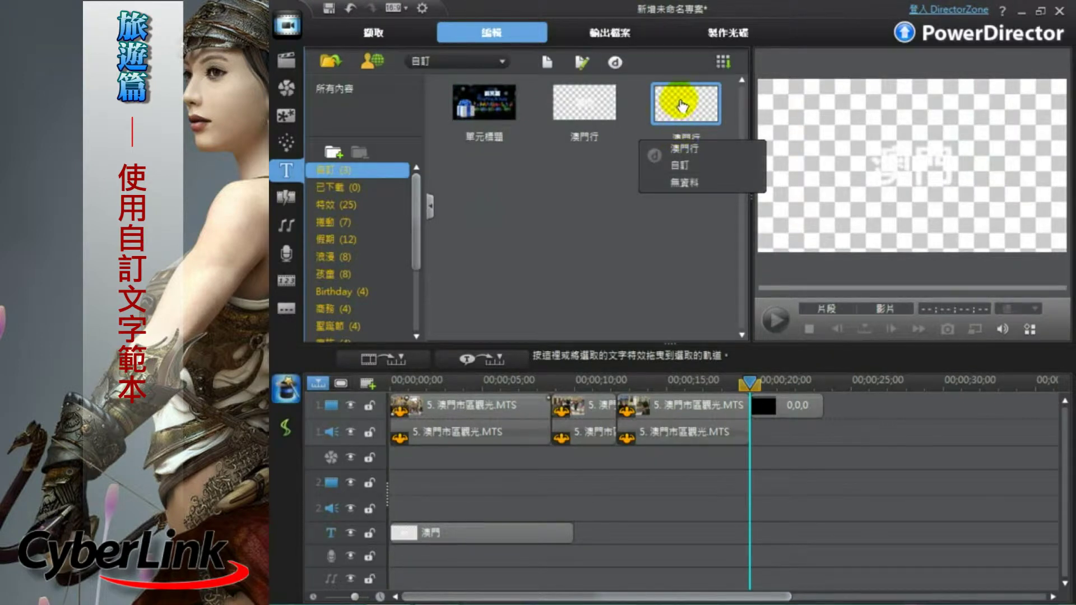
left_click(681, 106)
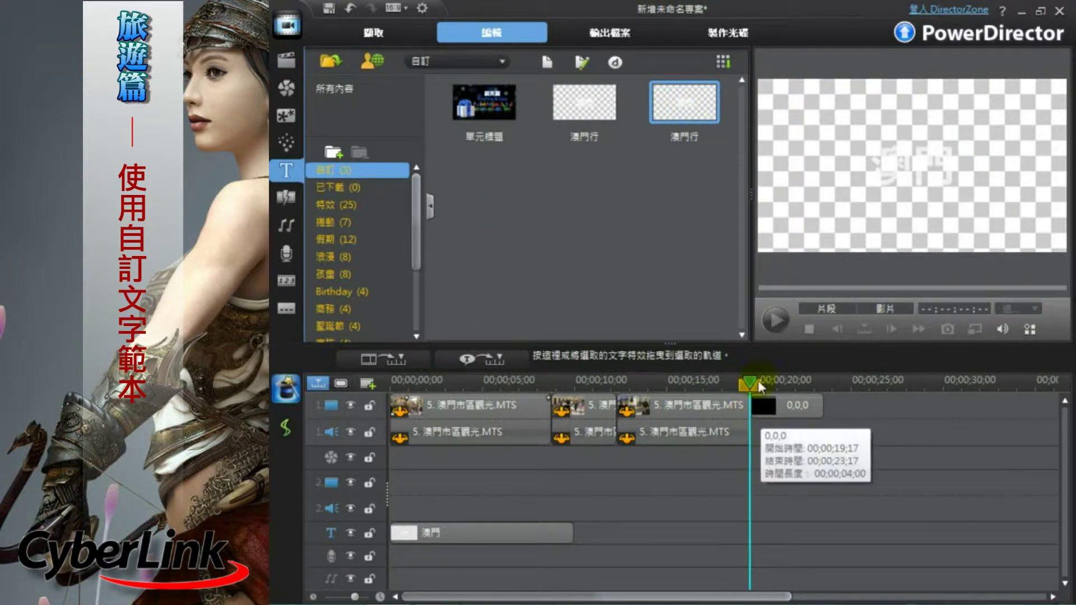
- Drop the 澳門行 title onto track 2 at the playhead and trim it to end at 00;00;23;17
left_click_drag(684, 107, 753, 493)
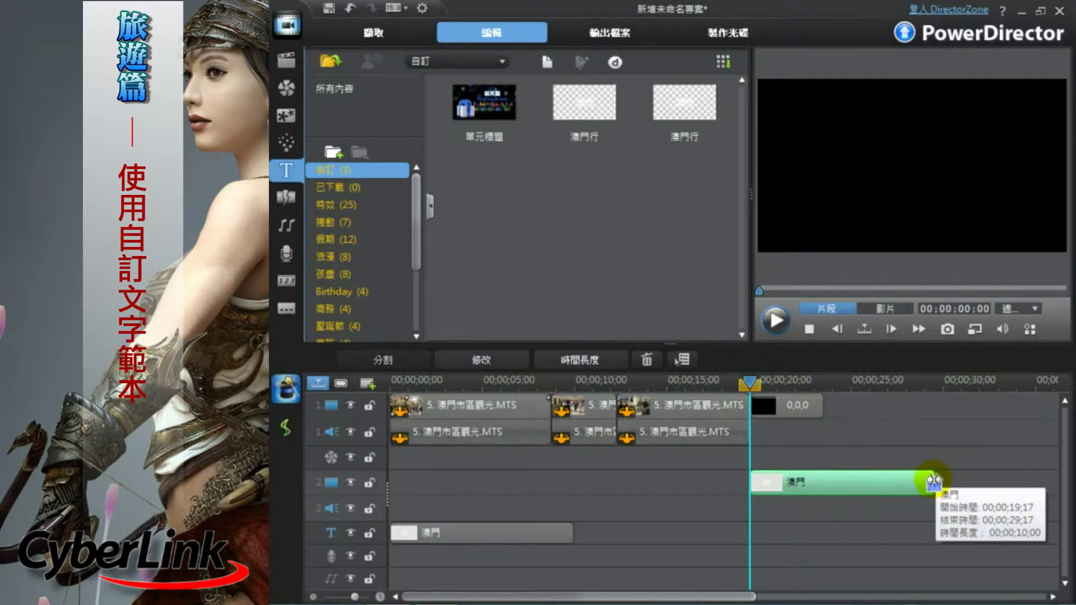
left_click_drag(933, 481, 823, 482)
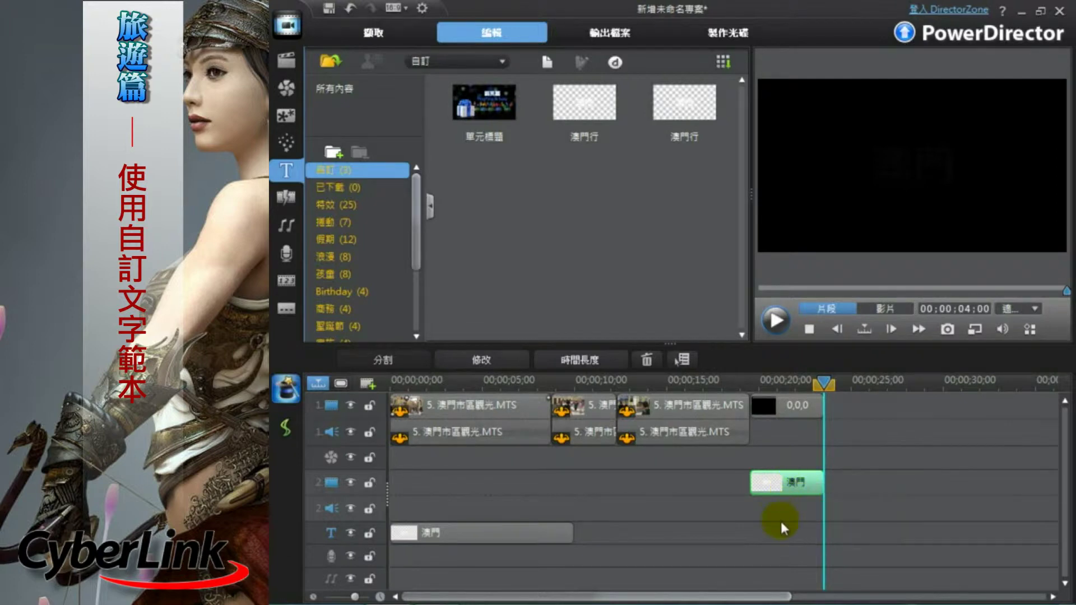
left_click(807, 484)
- Replace the title text 澳門 with 大三巴 in the Title Designer
double_click(808, 485)
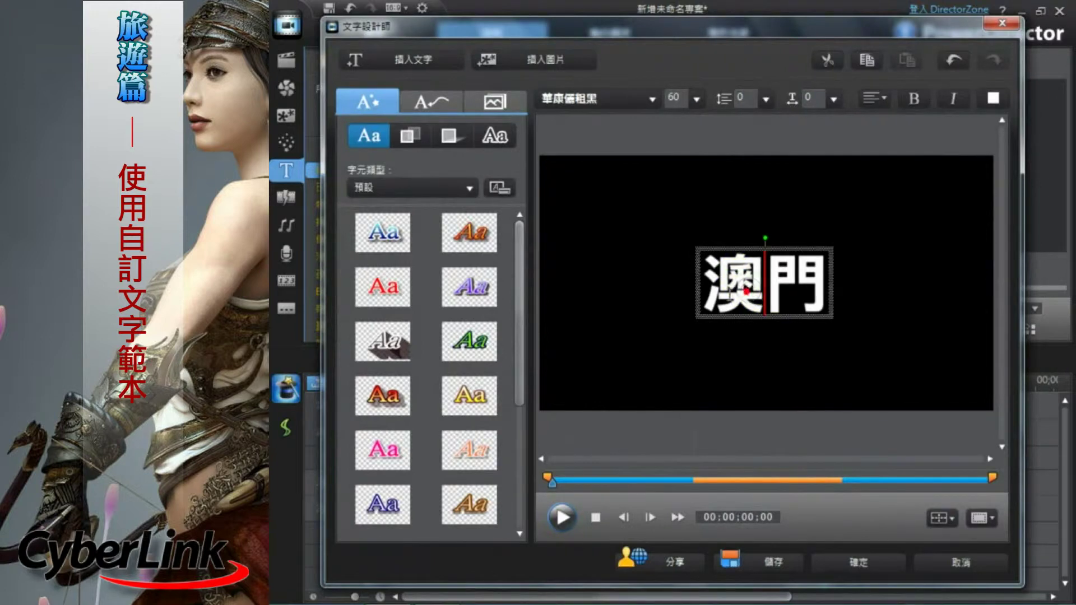
key("ctrl+a")
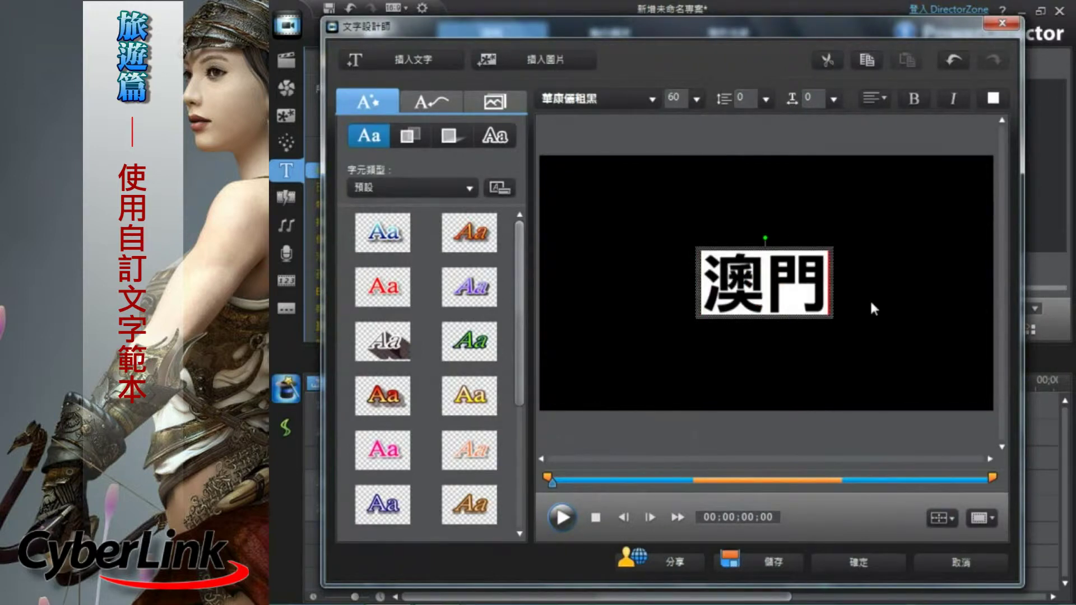
type("大三巴")
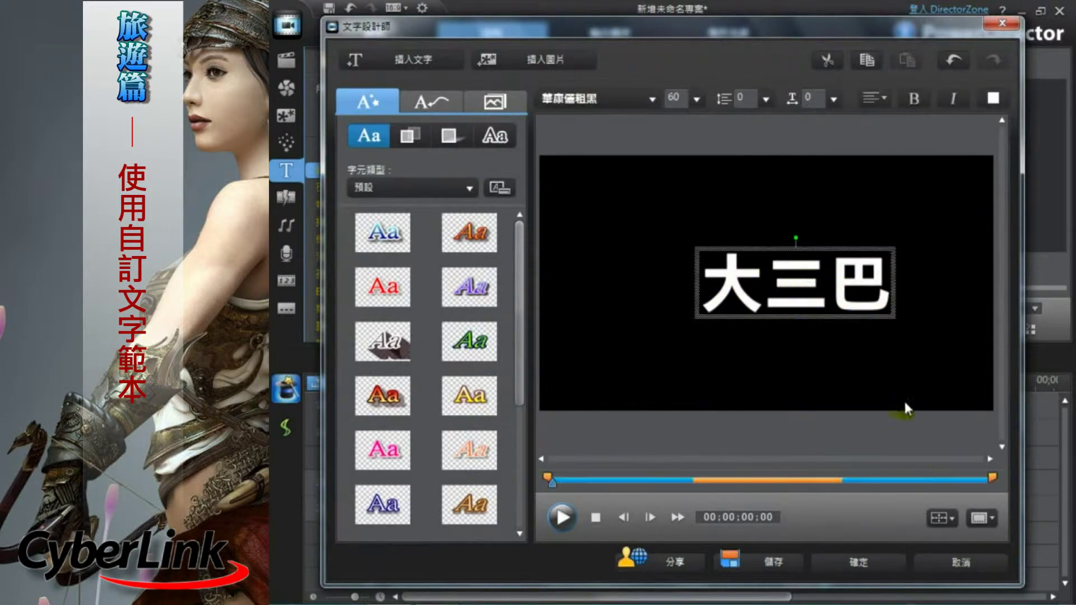
- Centre the 大三巴 text horizontally and apply the title changes
left_click(947, 518)
left_click(982, 479)
left_click(953, 521)
left_click(980, 507)
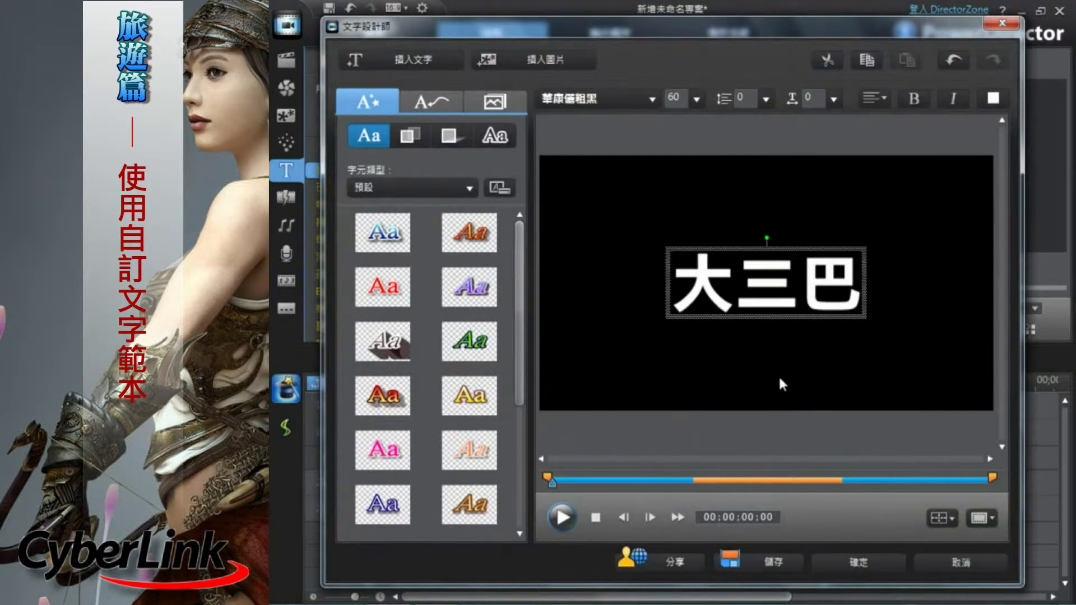
left_click(858, 562)
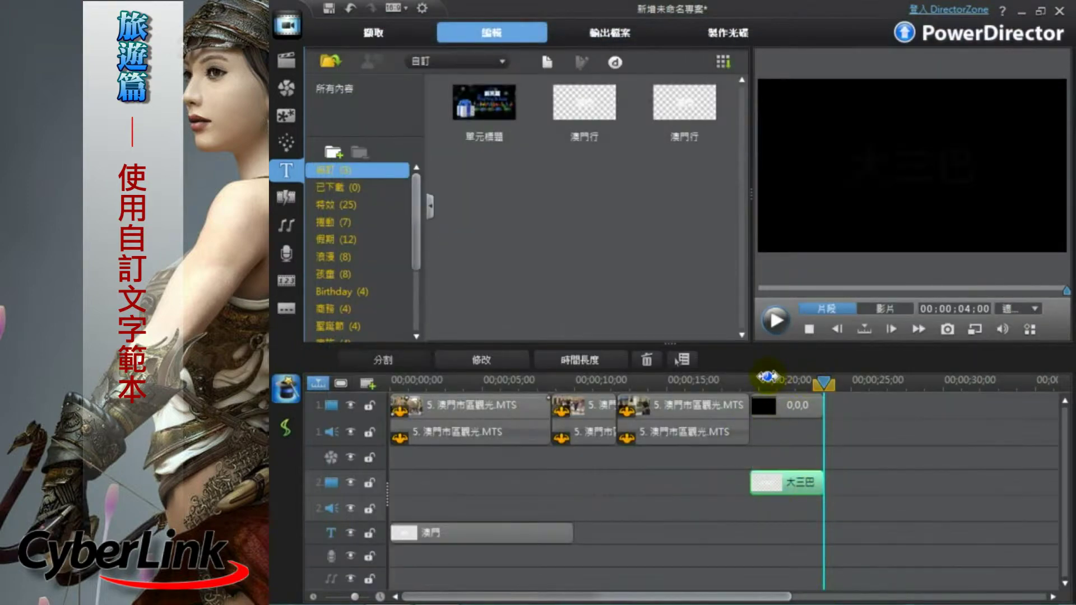
- Play the movie from the 大三巴 title's start, then show the 澳門 album's video clips
left_click_drag(824, 386, 760, 386)
left_click(869, 311)
left_click(776, 321)
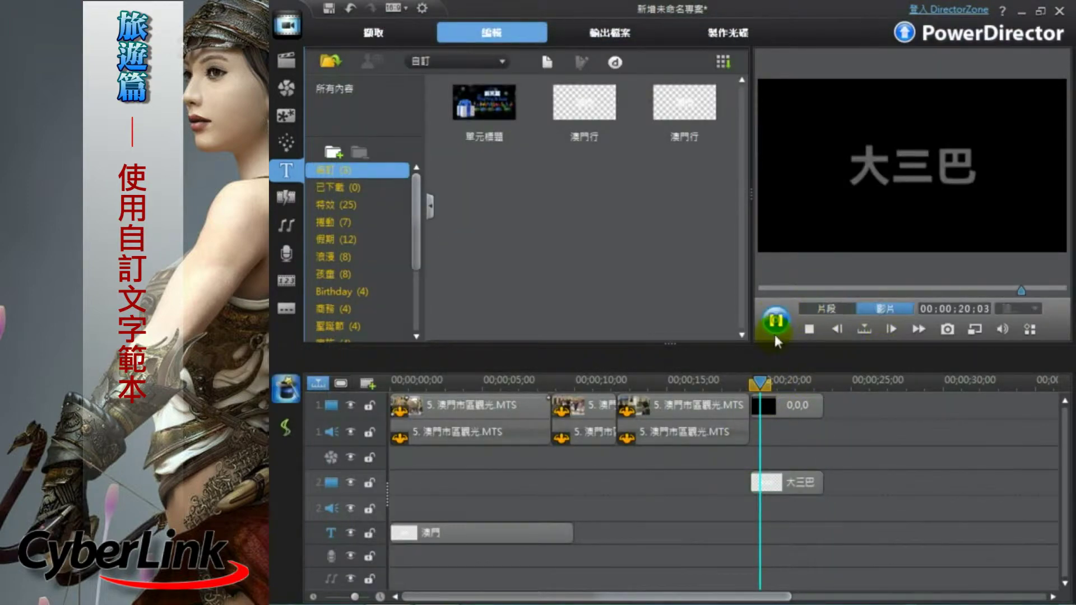
left_click(775, 321)
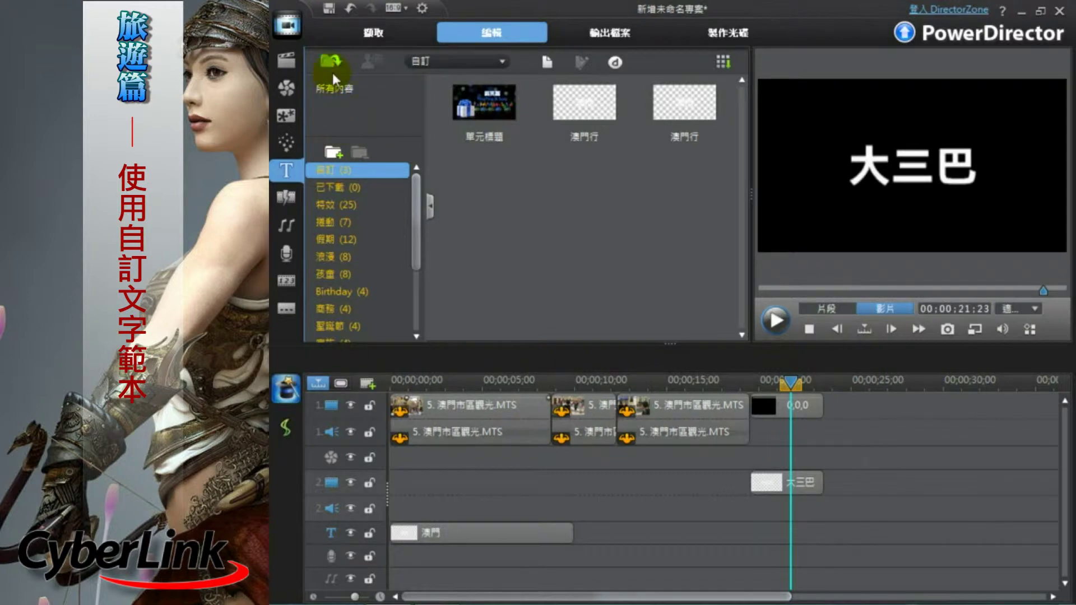
left_click(287, 61)
left_click(335, 170)
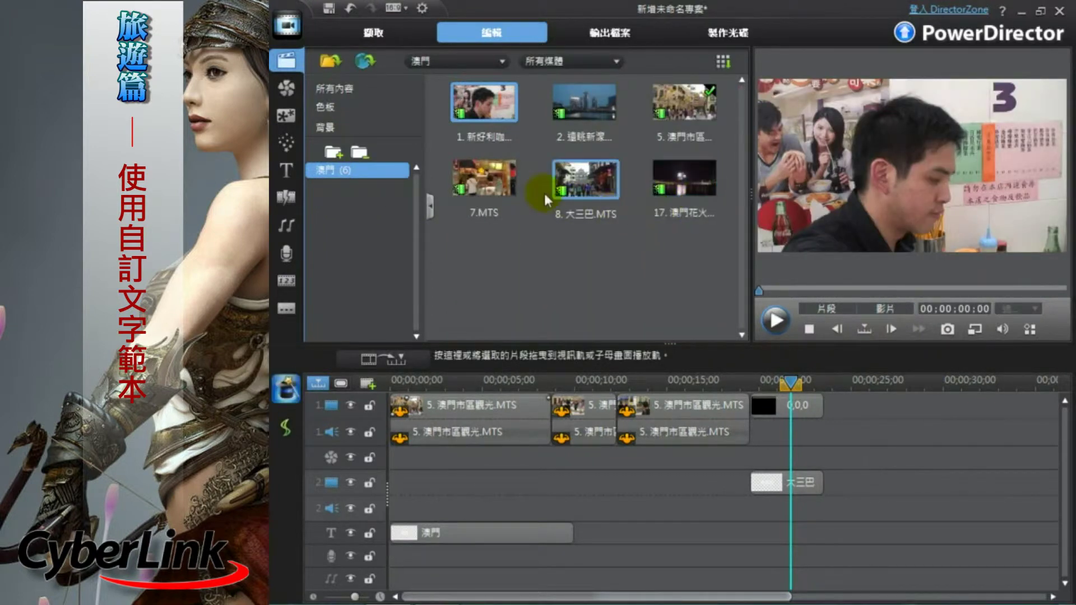
- Place 8. 大三巴.MTS on video track 1 right after the 0,0,0 colour board
left_click(597, 206)
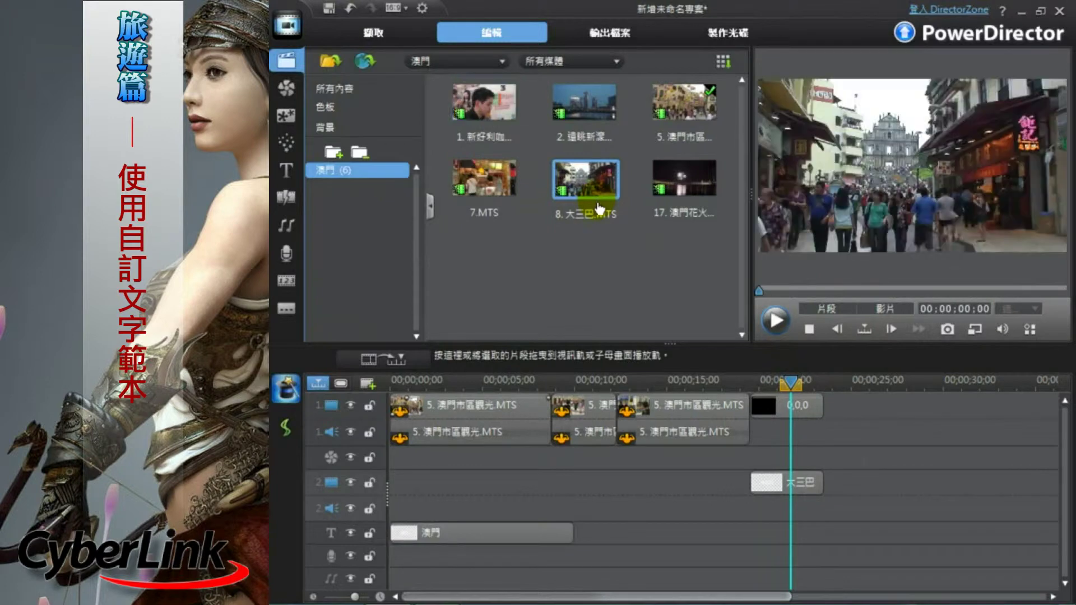
left_click_drag(590, 178, 827, 409)
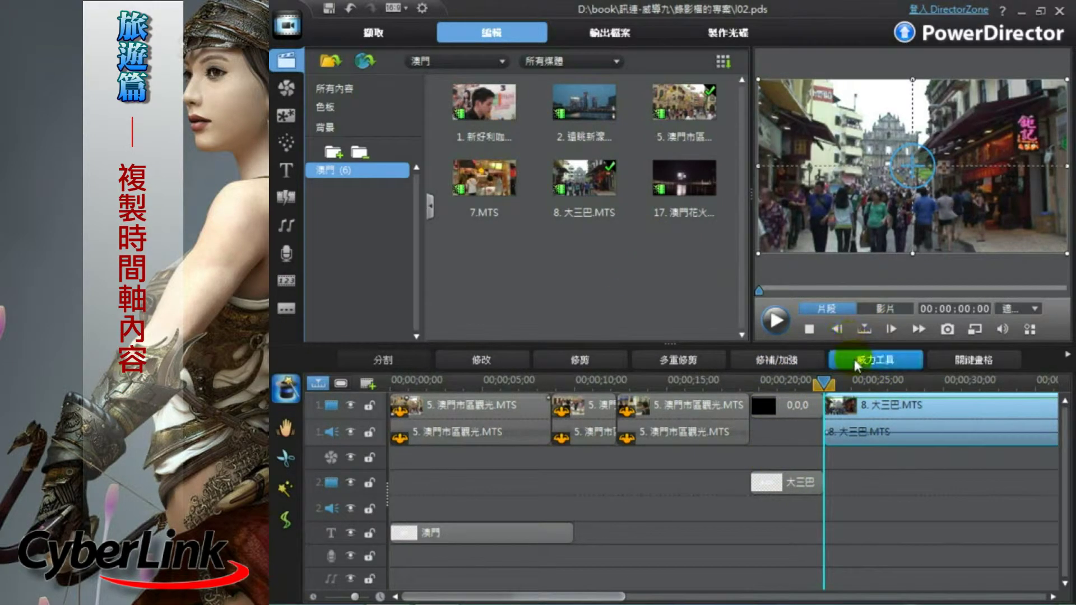
- Zoom in on the black board and 大三巴 clips, enlarge the timeline, and park the playhead on the board
left_click_drag(903, 381, 785, 373)
left_click_drag(695, 384, 497, 381)
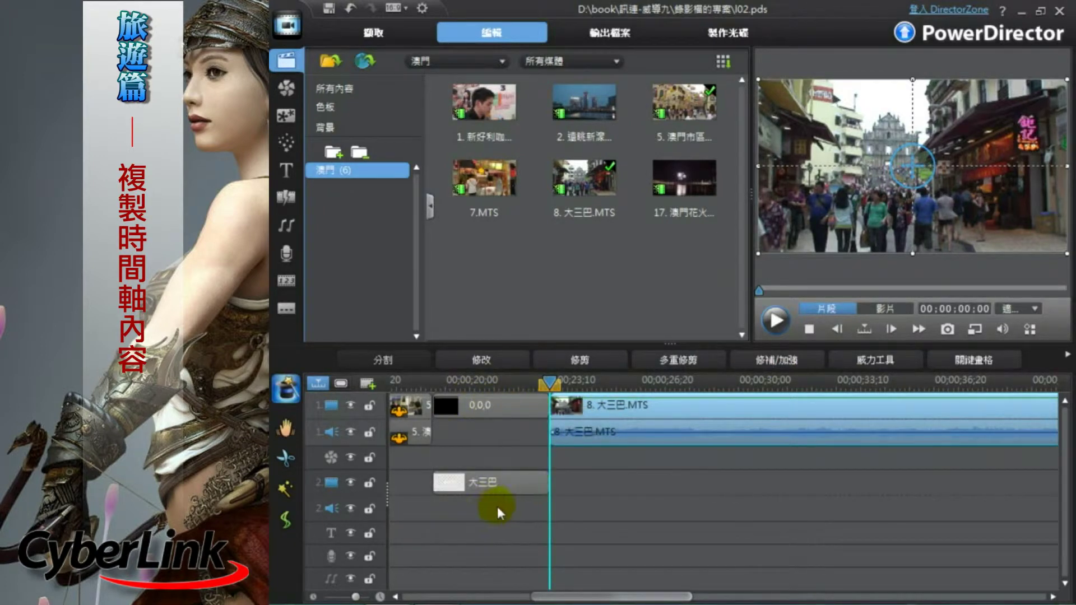
left_click_drag(614, 381, 698, 384)
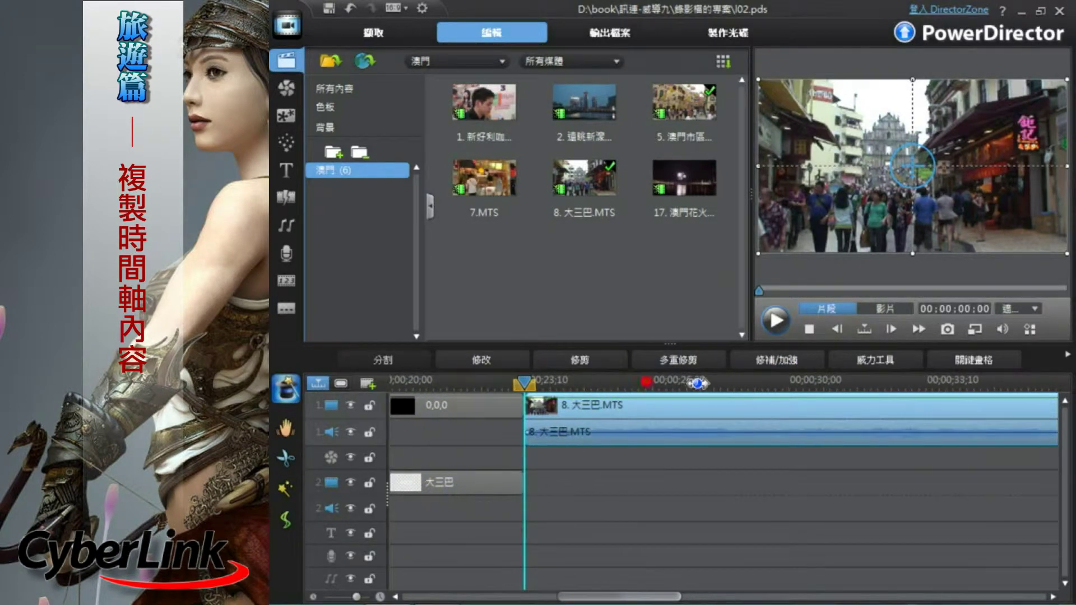
left_click_drag(577, 596, 553, 597)
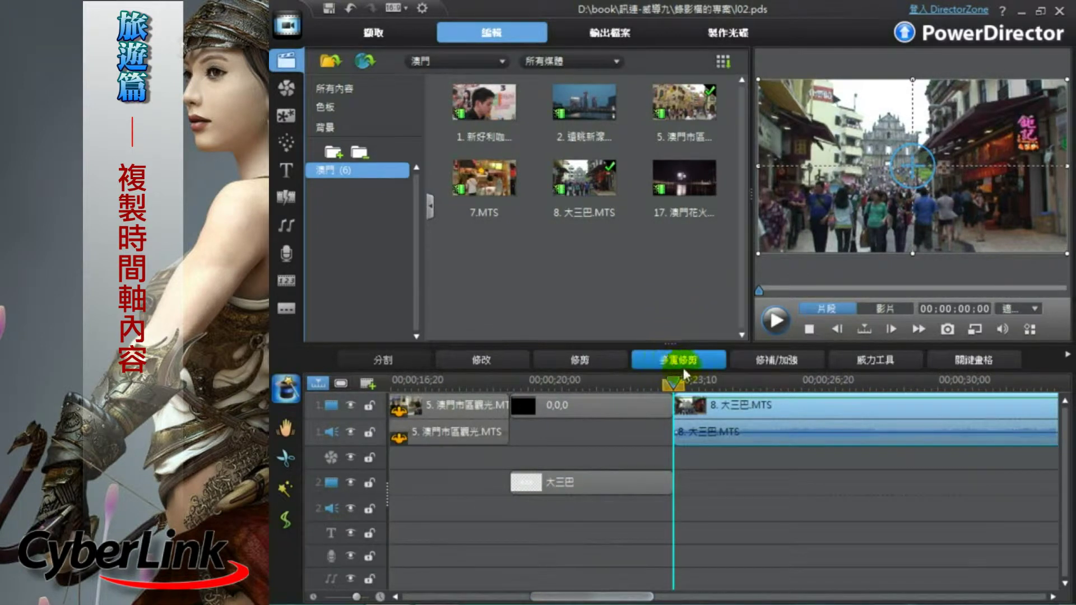
left_click_drag(670, 343, 668, 272)
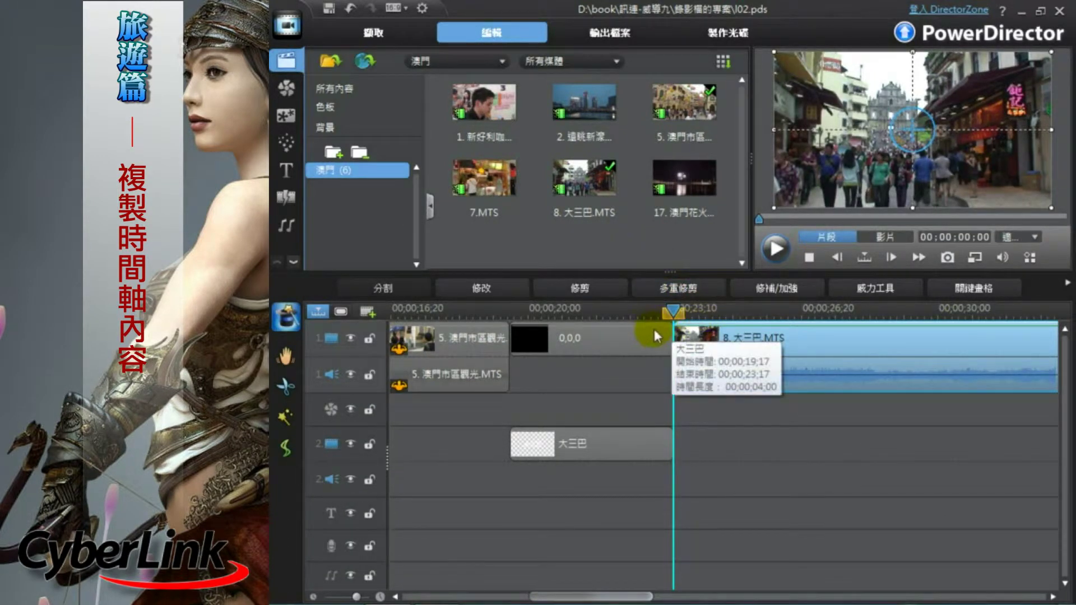
left_click(597, 308)
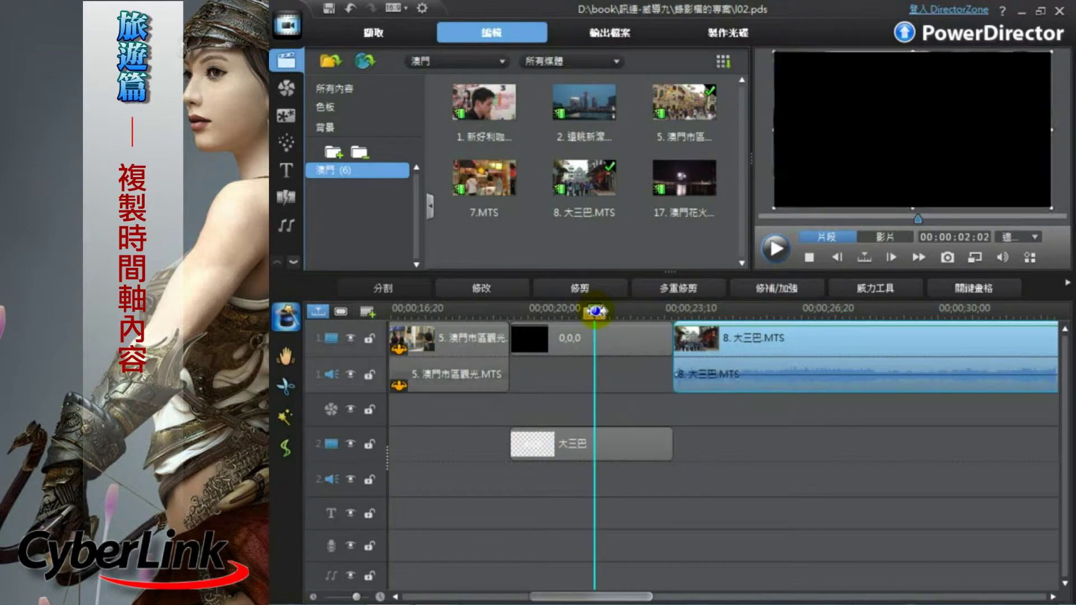
left_click(621, 338)
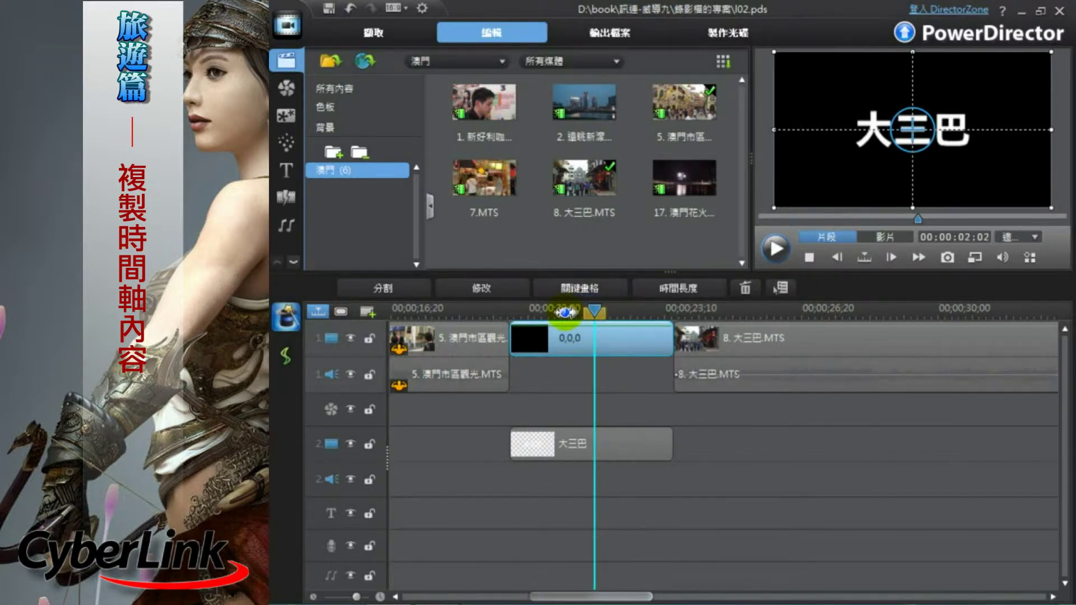
right_click(583, 323)
- Mark a range from 19;17 to 23;17 covering the black board and 大三巴 title
key("Escape")
left_click_drag(579, 324, 495, 329)
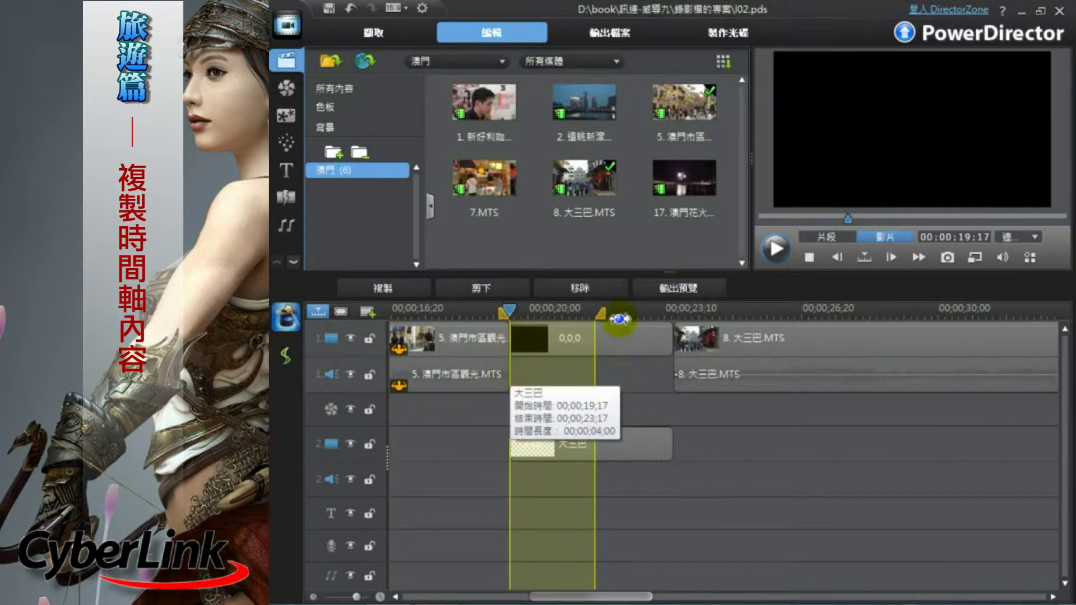
left_click_drag(600, 314, 675, 311)
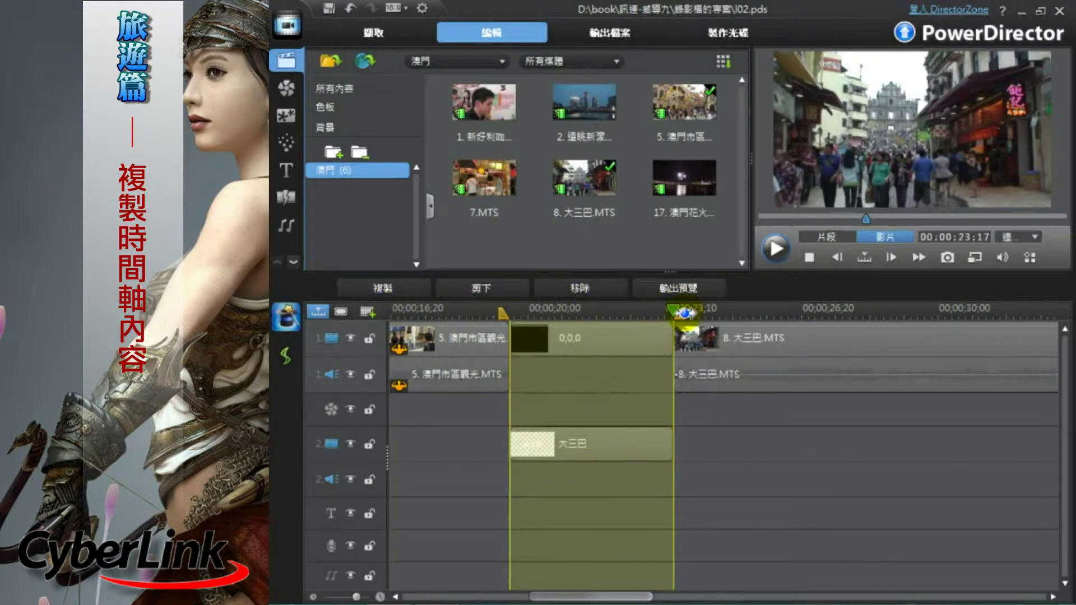
- Copy the marked range and paste it after 8. 大三巴.MTS, spanning 1;07;20 to 1;11;20
left_click(388, 284)
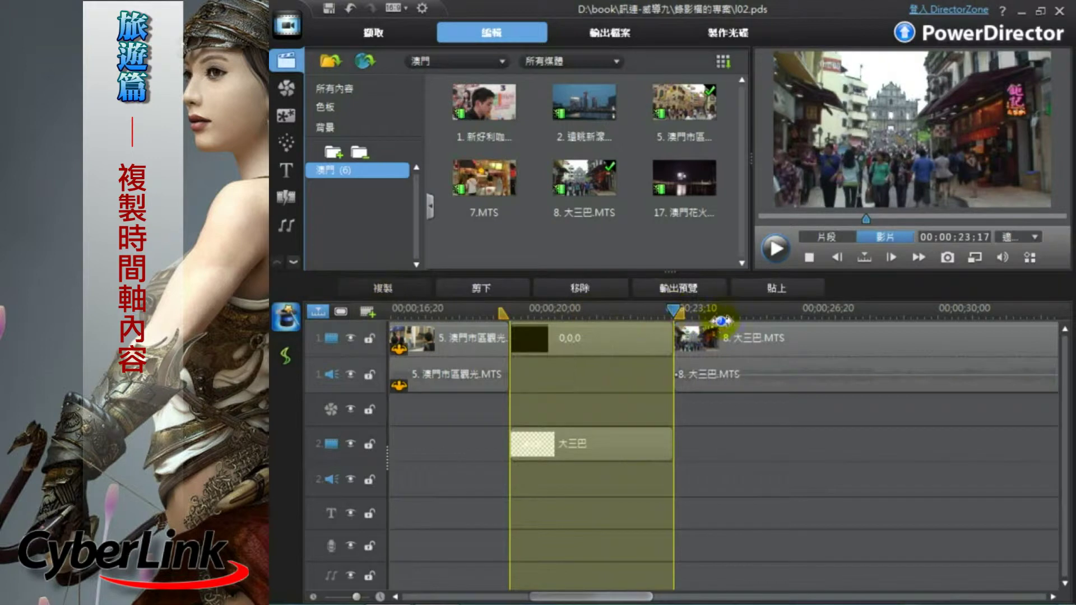
scroll(586, 448, "down", 3)
left_click_drag(572, 596, 811, 583)
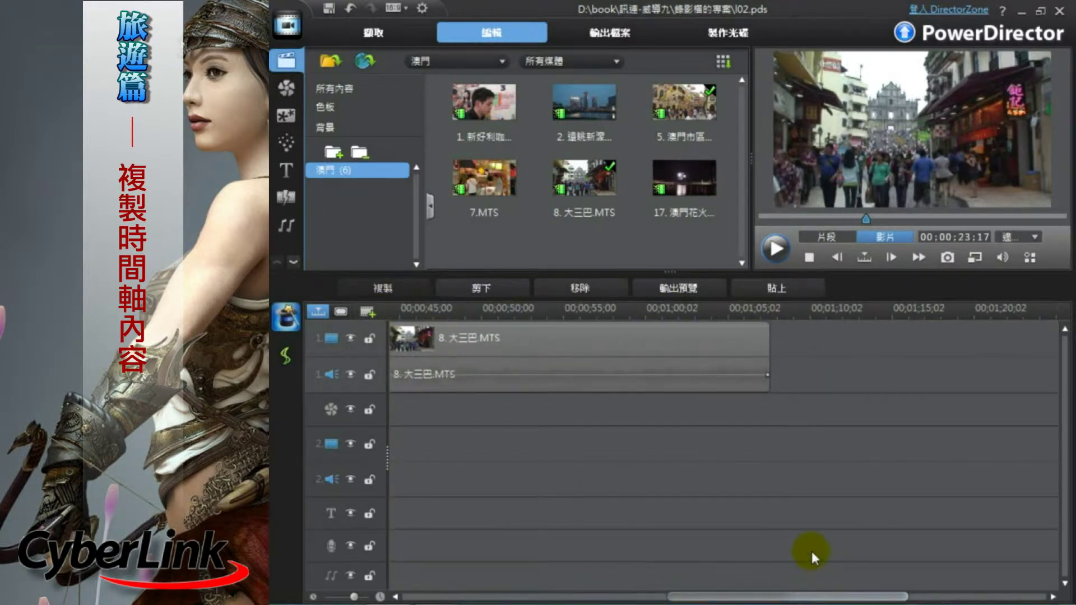
left_click(776, 308)
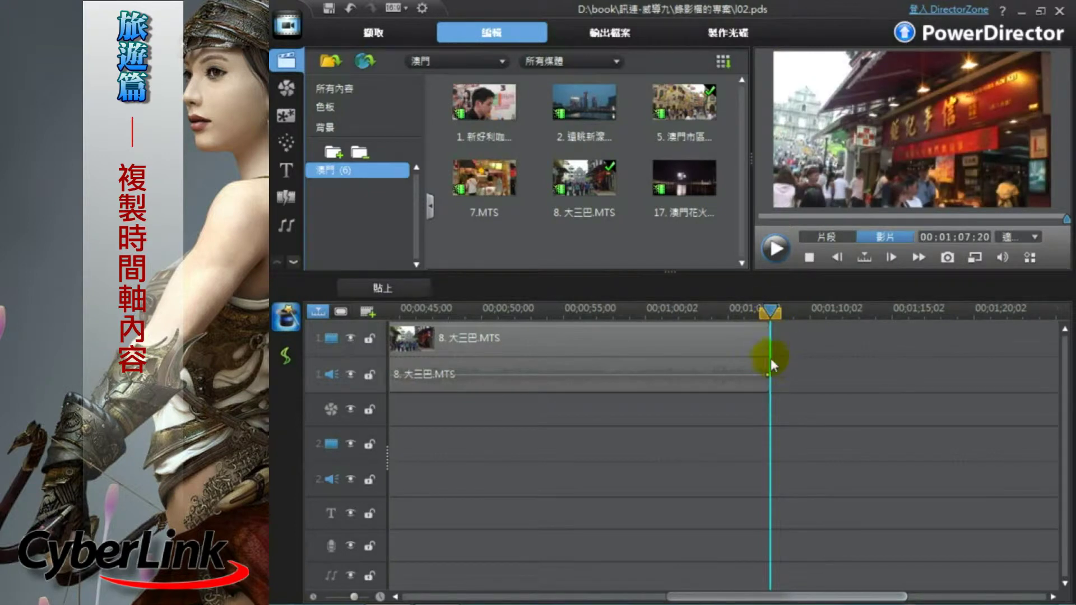
left_click(400, 289)
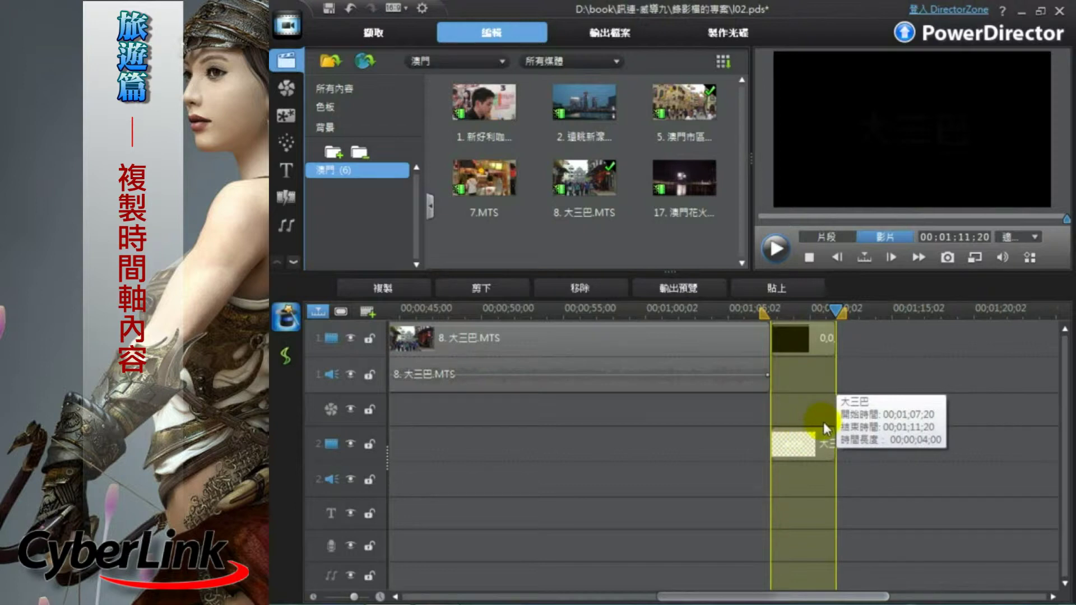
- Change the pasted title's text from 大三巴 to 煙火節
left_click(806, 444)
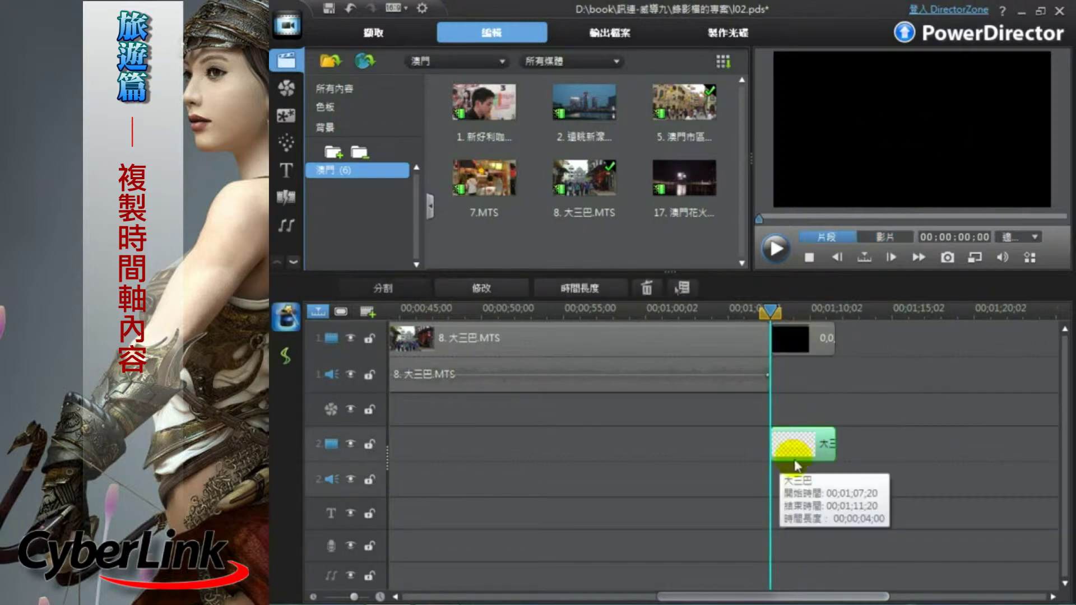
left_click(795, 447)
double_click(800, 454)
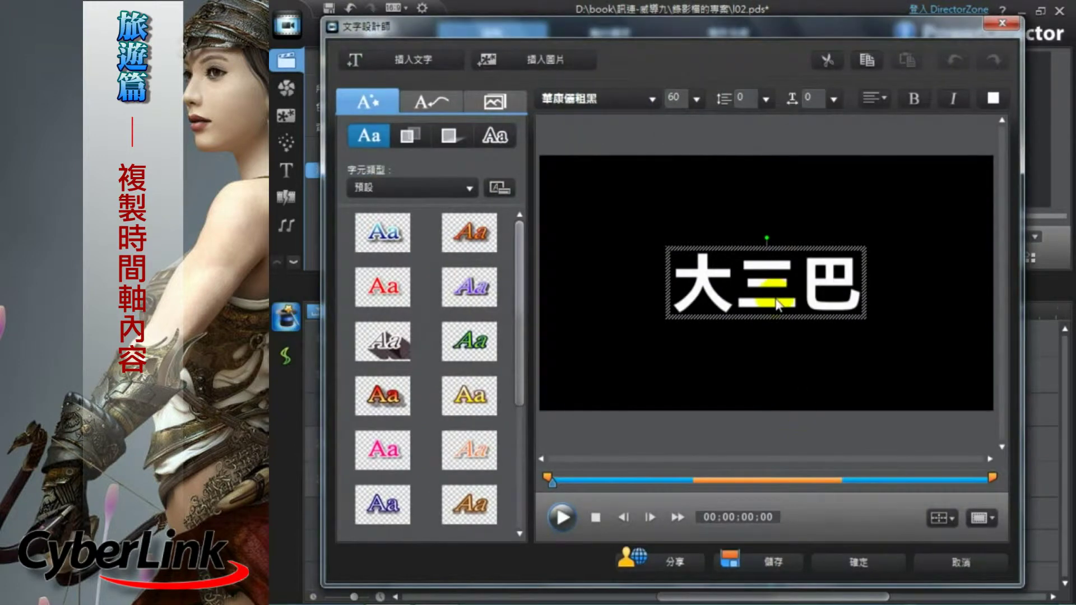
left_click_drag(699, 296, 870, 306)
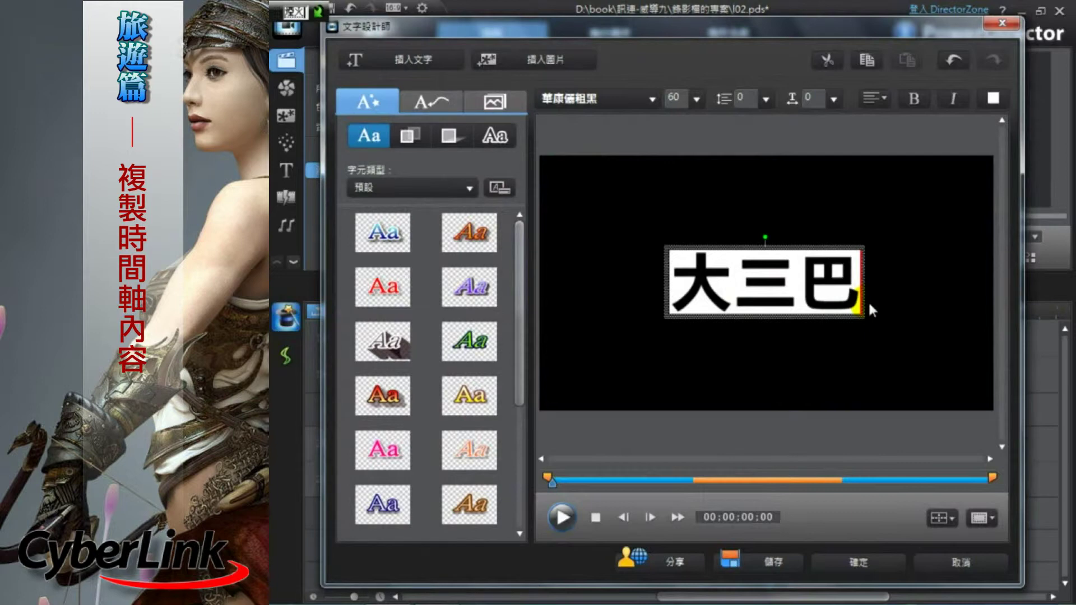
type("煙火節")
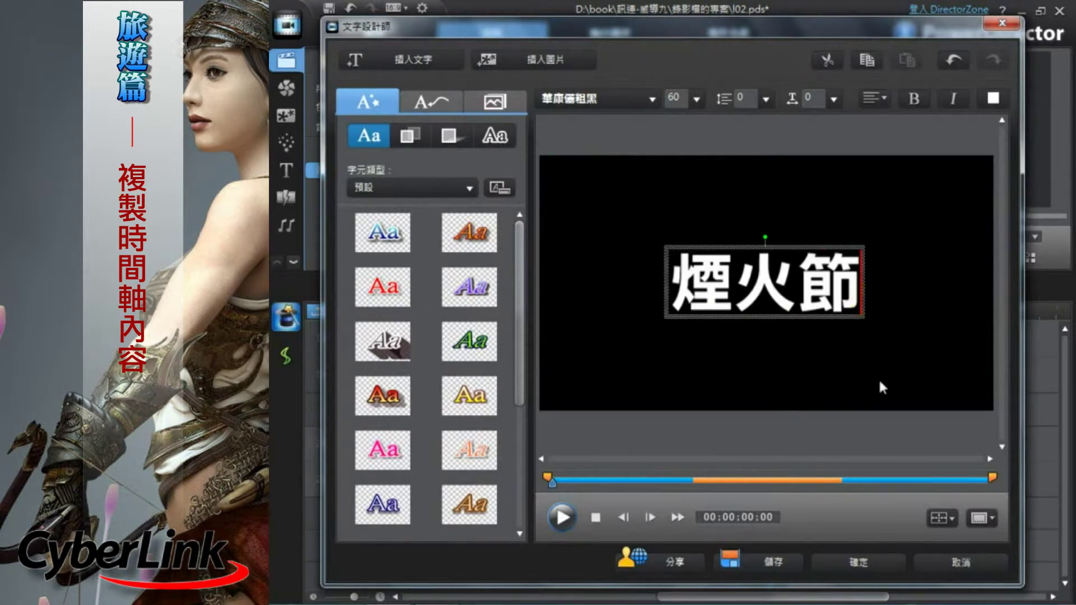
left_click(904, 361)
- Centre the 煙火節 title both horizontally and vertically and confirm the changes
left_click(857, 317)
left_click(940, 518)
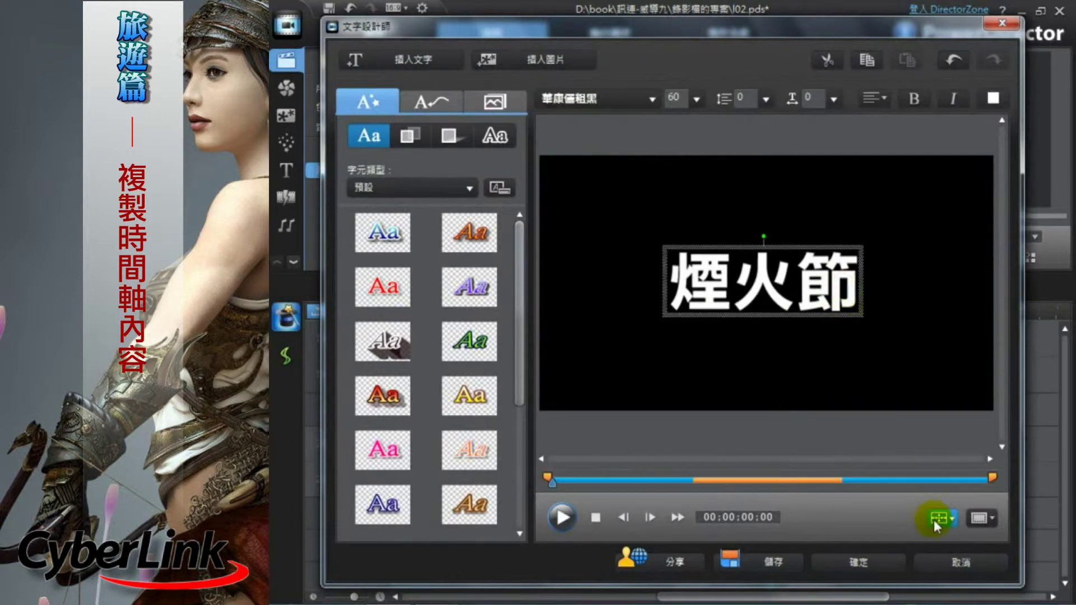
left_click(987, 454)
left_click(940, 518)
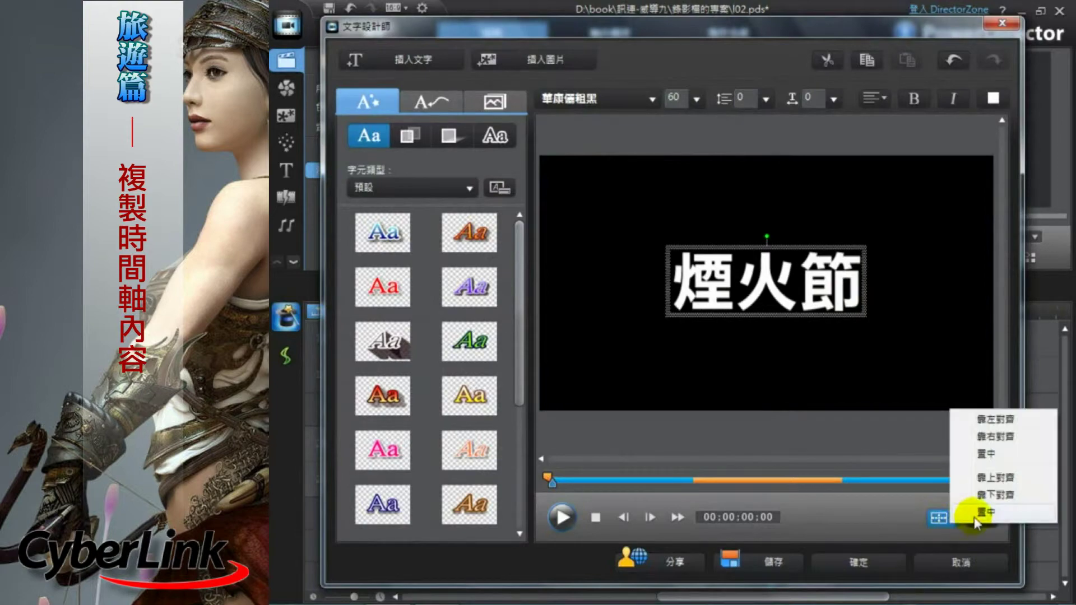
left_click(986, 512)
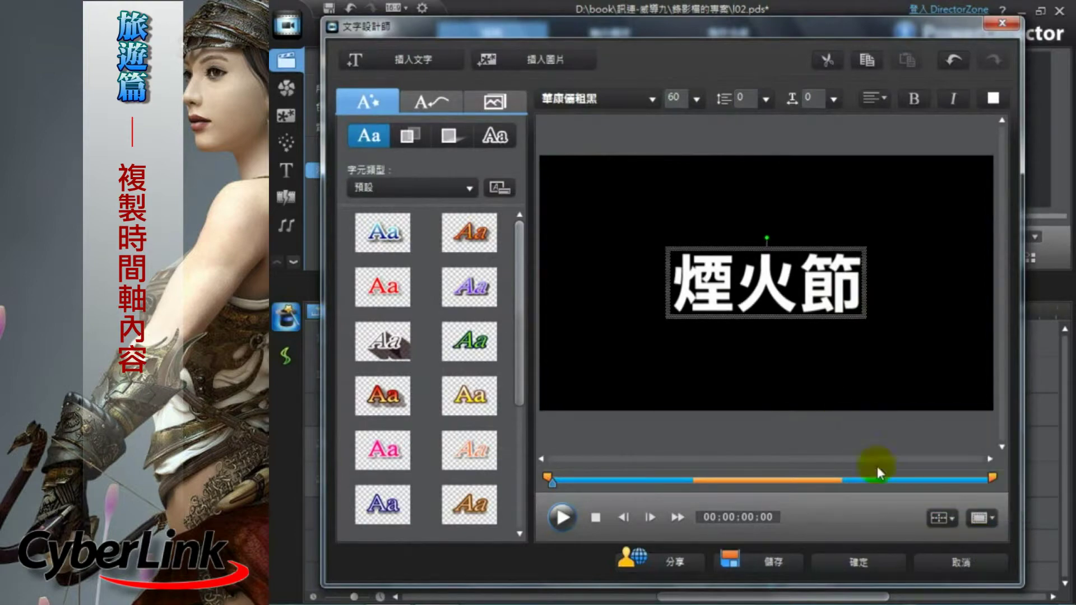
left_click(868, 563)
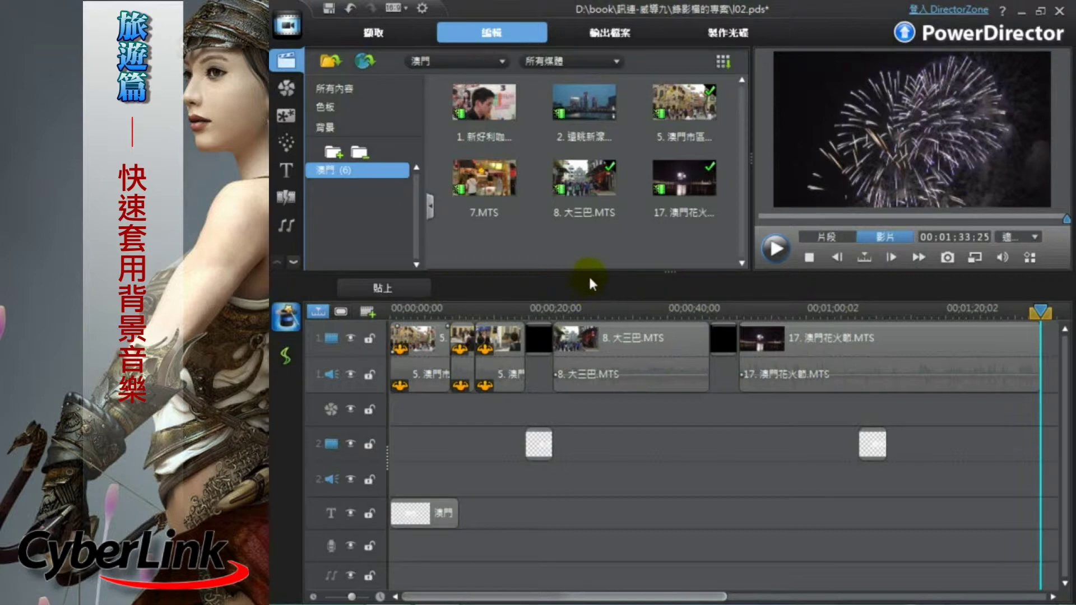
- Install the four available music library updates via Magic Music, then close the update window
left_click(286, 355)
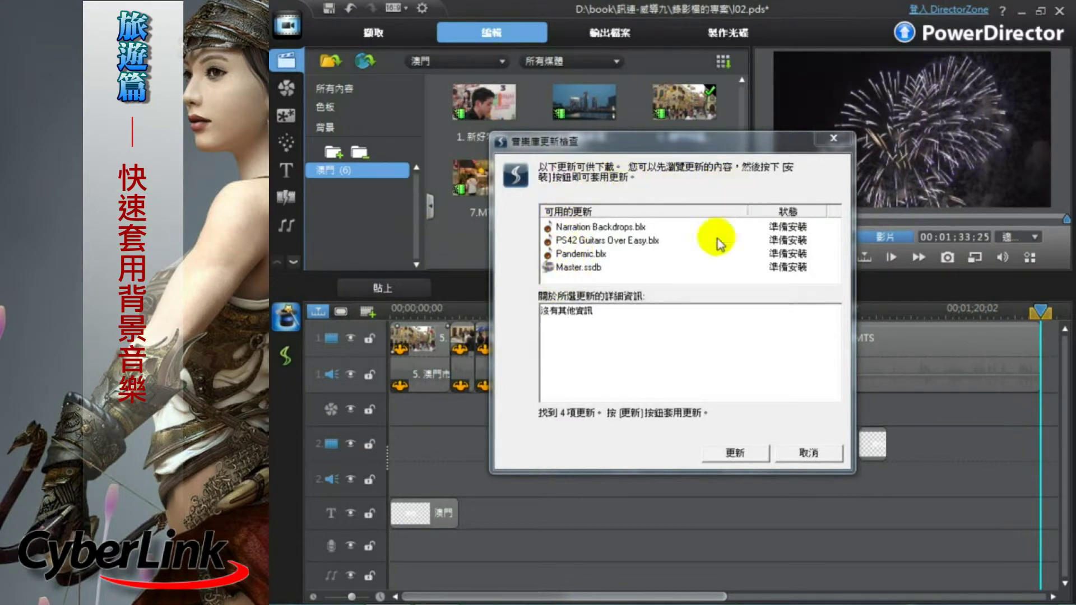
left_click(738, 454)
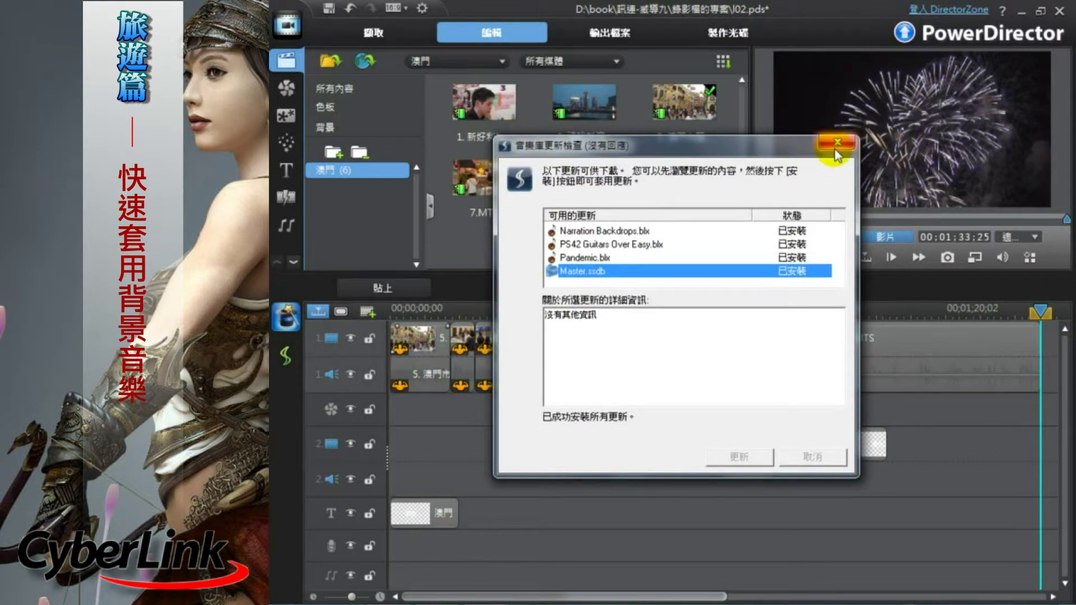
left_click(837, 147)
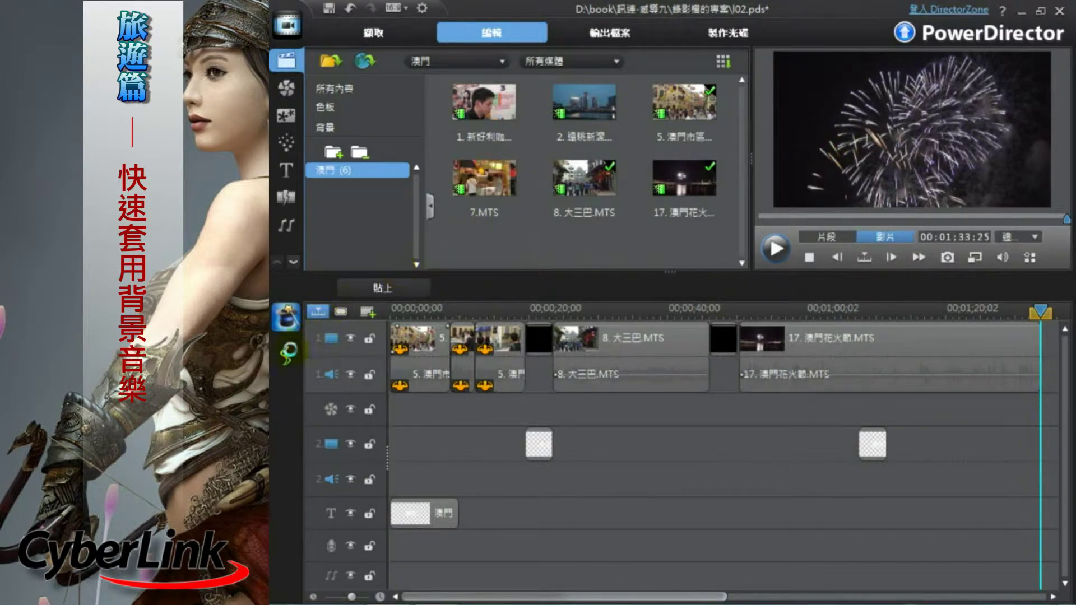
- Show Magic Music with an enlarged song list and select the Bach Guitar song
left_click(285, 355)
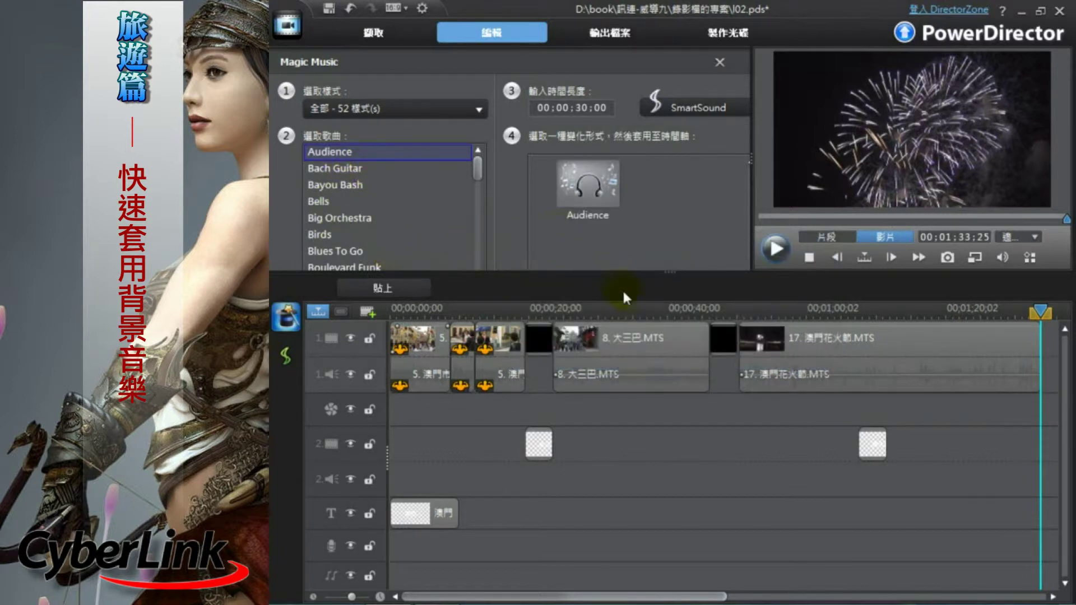
left_click_drag(668, 272, 669, 317)
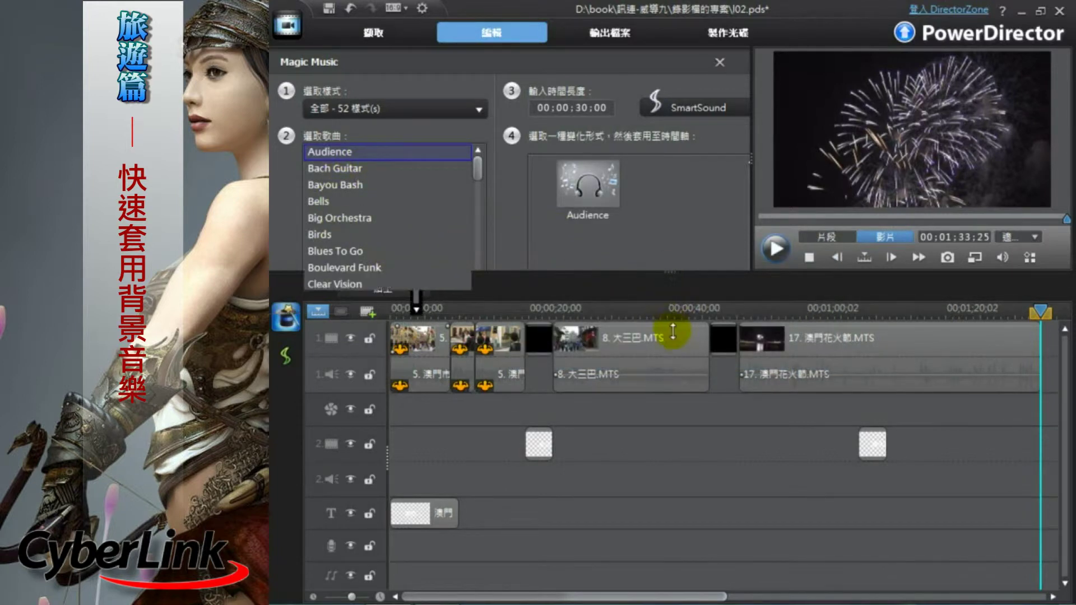
left_click(363, 169)
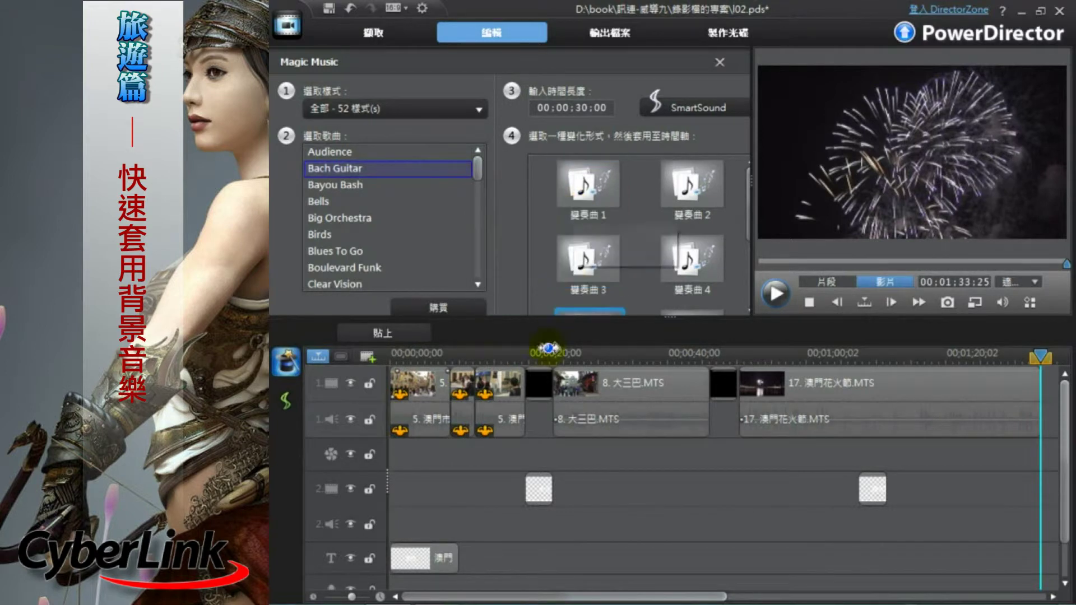
- Preview Bach Guitar 變奏曲 1, then choose 變奏曲 4 instead
left_click(573, 256)
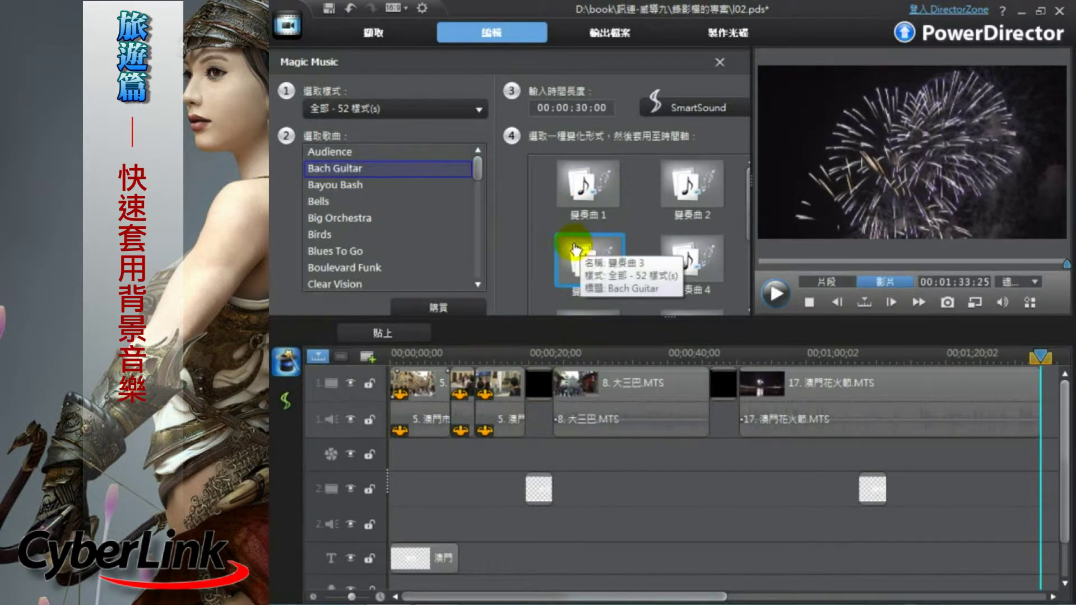
left_click(586, 189)
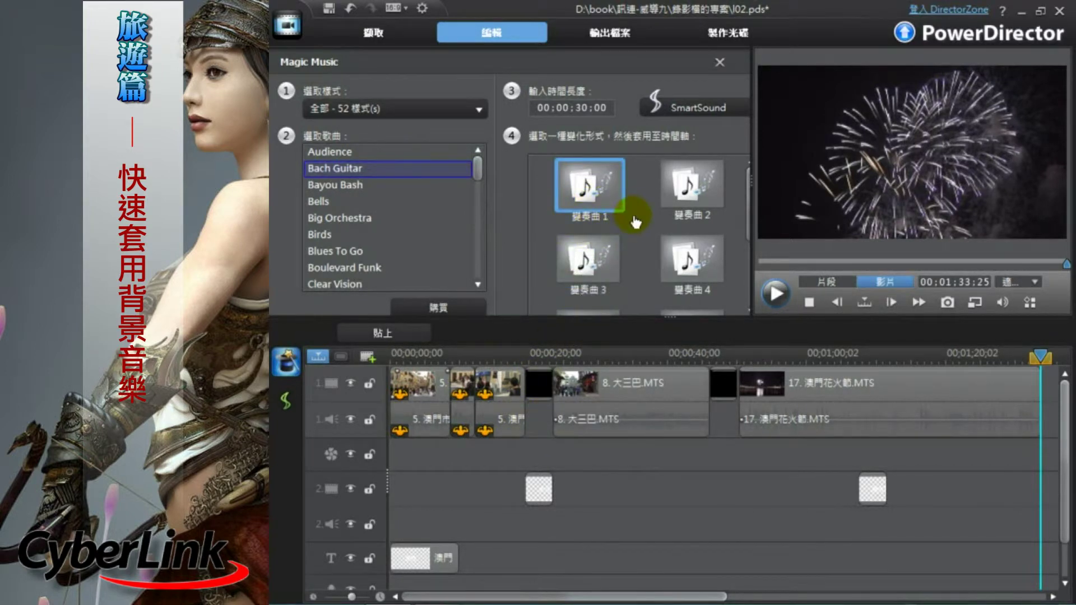
left_click(803, 285)
left_click(776, 295)
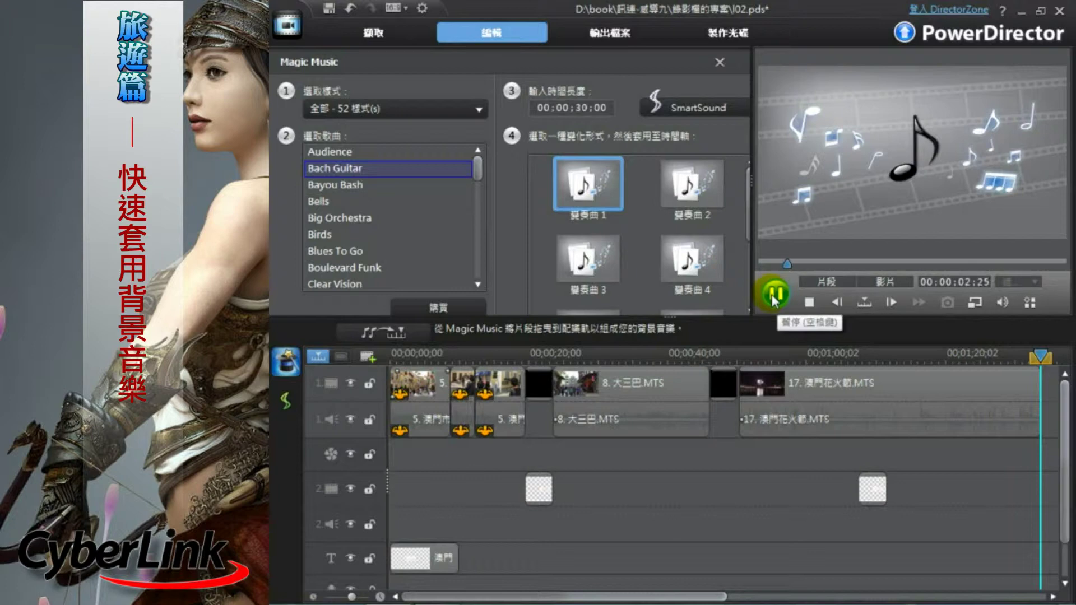
left_click(773, 298)
left_click(698, 266)
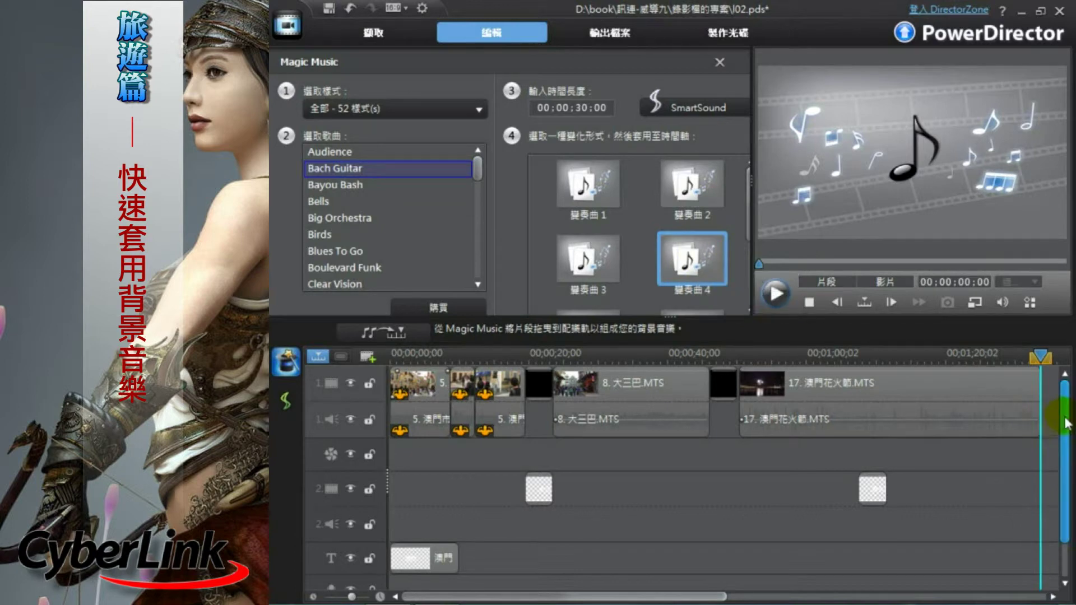
- Place Bach Guitar 變奏曲 4 on the music track and stretch it to end around 01;27;22
left_click_drag(1067, 424, 1065, 465)
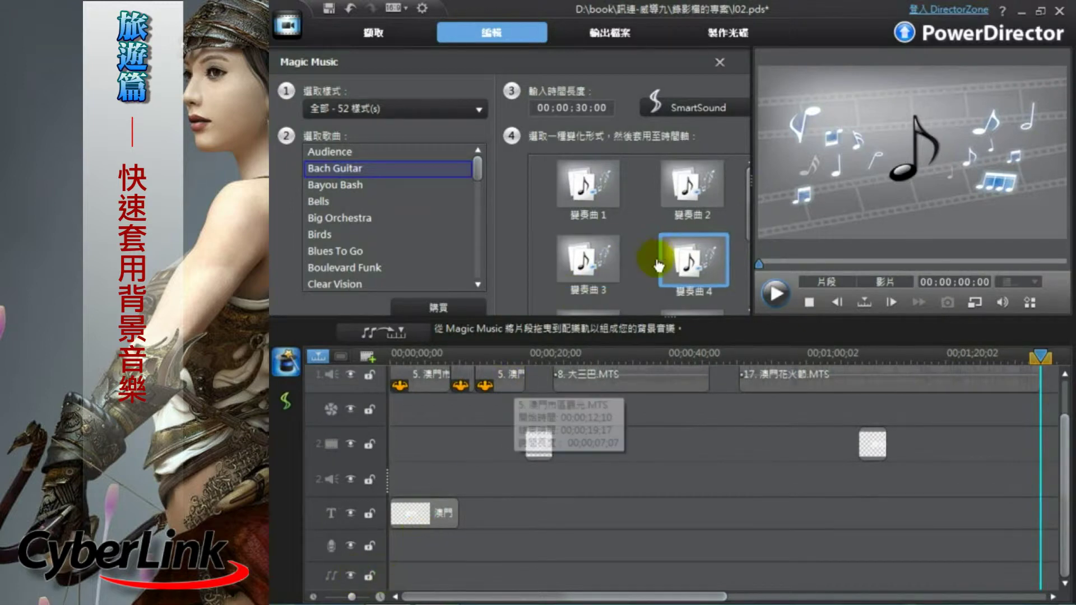
left_click_drag(689, 275, 399, 593)
left_click(410, 583)
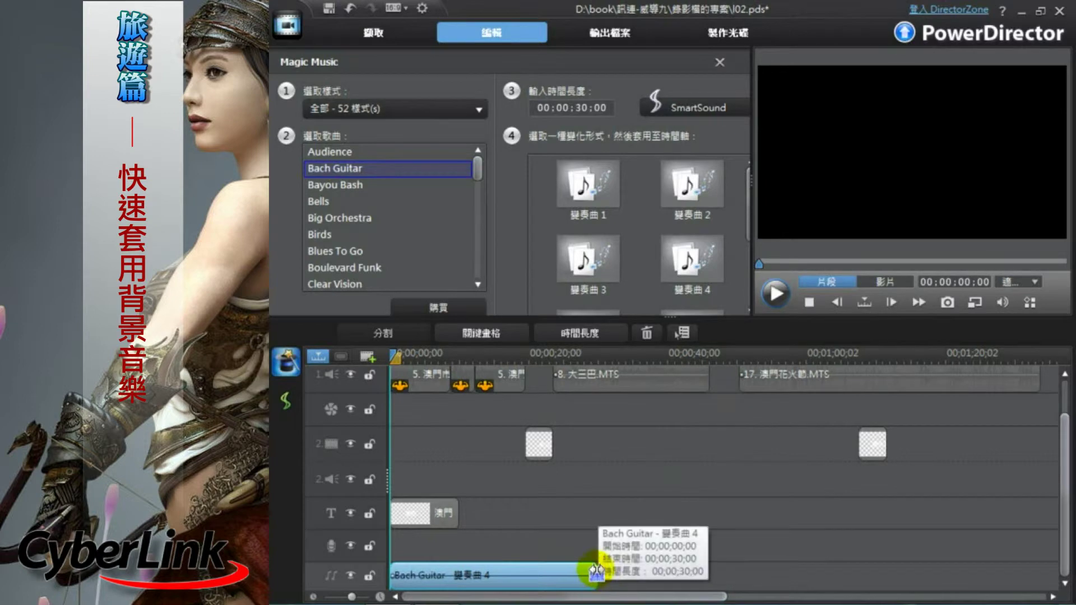
left_click_drag(596, 572, 1071, 552)
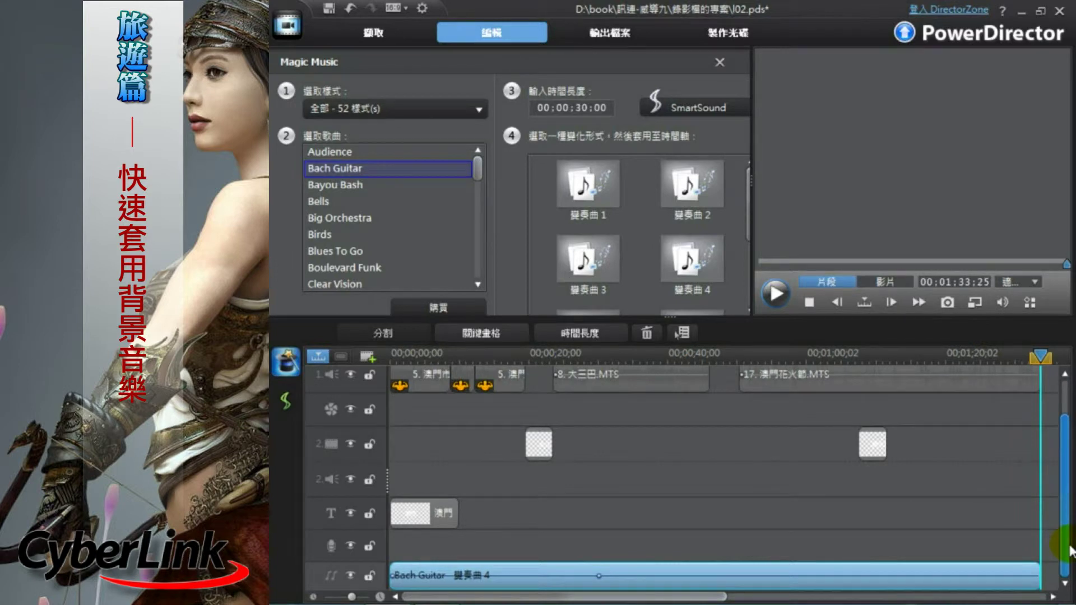
mouse_move(1071, 550)
left_mouse_down()
mouse_move(1072, 468)
mouse_move(1068, 550)
left_mouse_up()
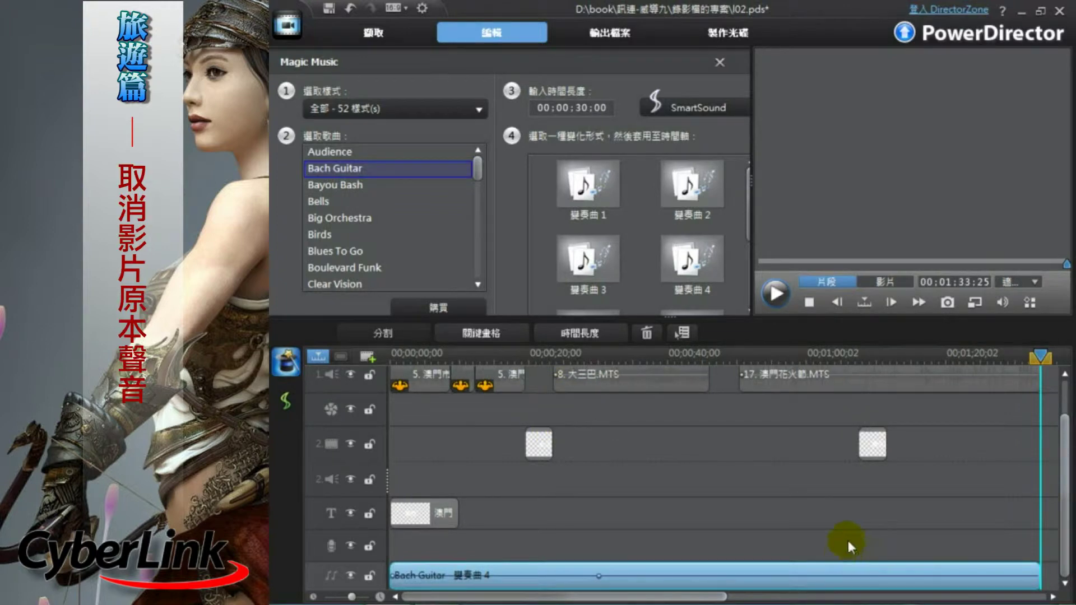
left_click_drag(1058, 516, 1058, 471)
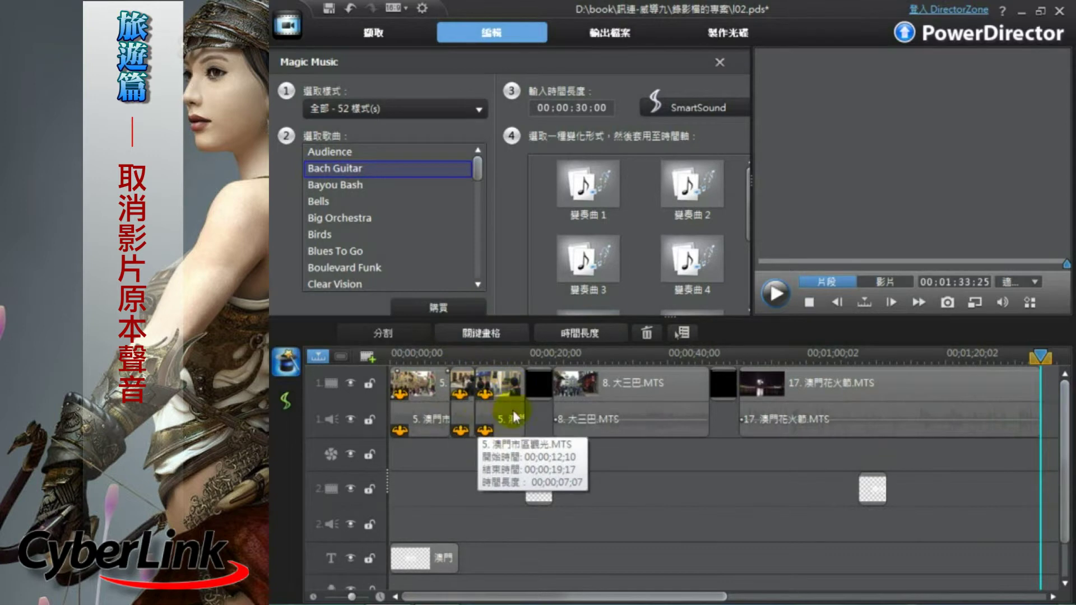
scroll(459, 358, "up", 3)
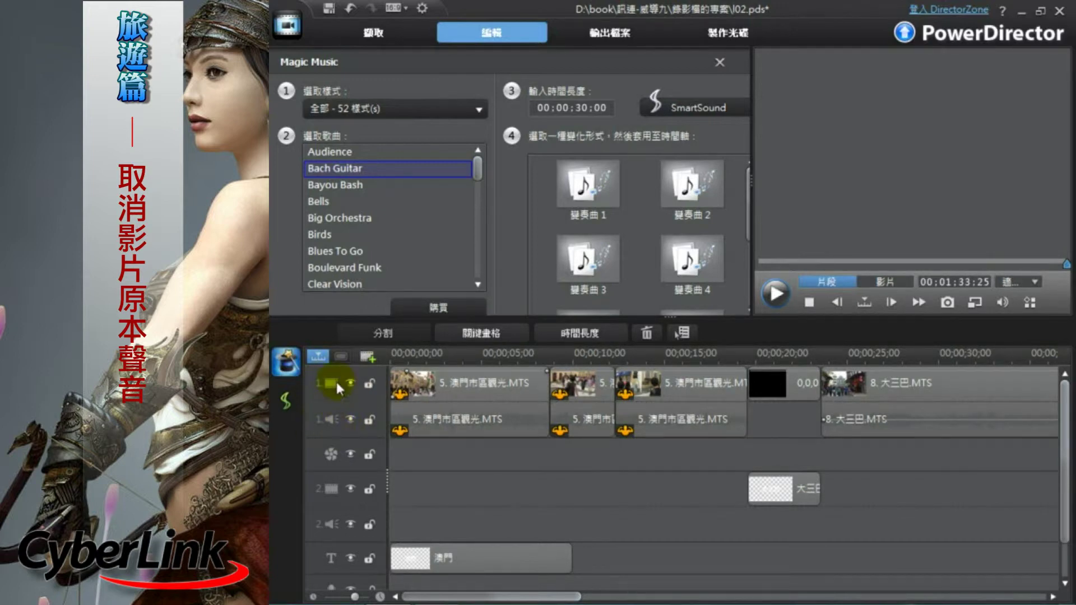
left_click(349, 419)
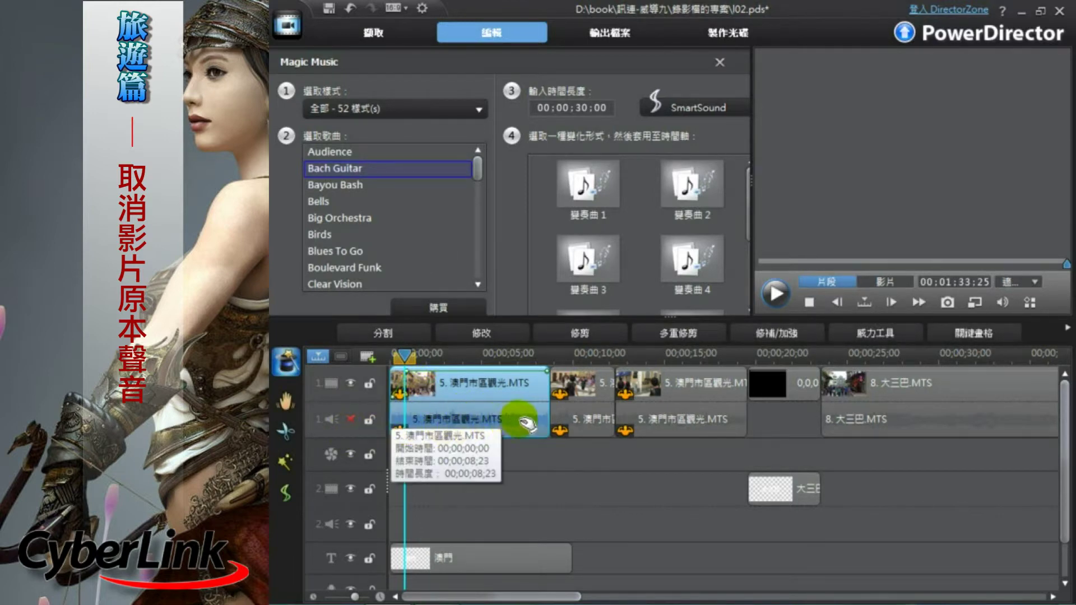
left_click(351, 420)
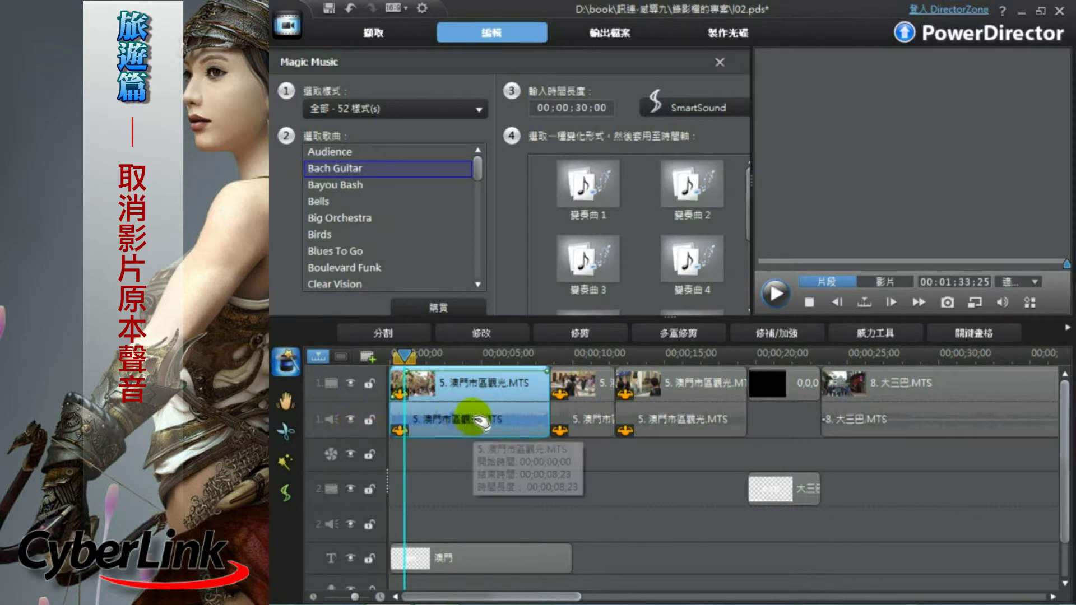
left_click(558, 420)
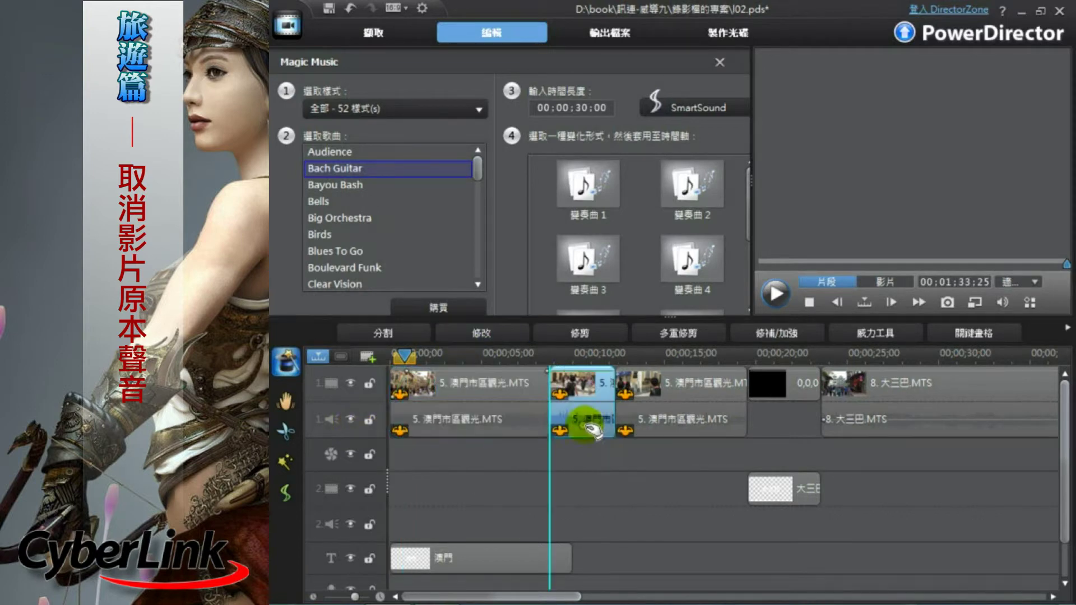
left_click(595, 430)
- Mute the original audio of the track 1 clips with 片段靜音 (Mute Clip)
right_click(588, 426)
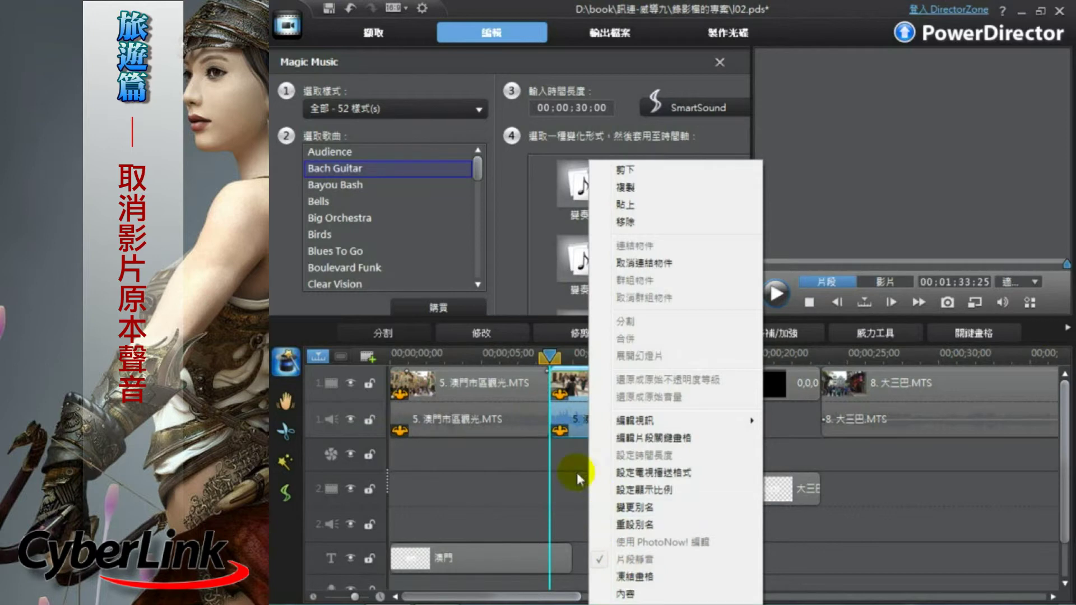
left_click(620, 560)
right_click(500, 422)
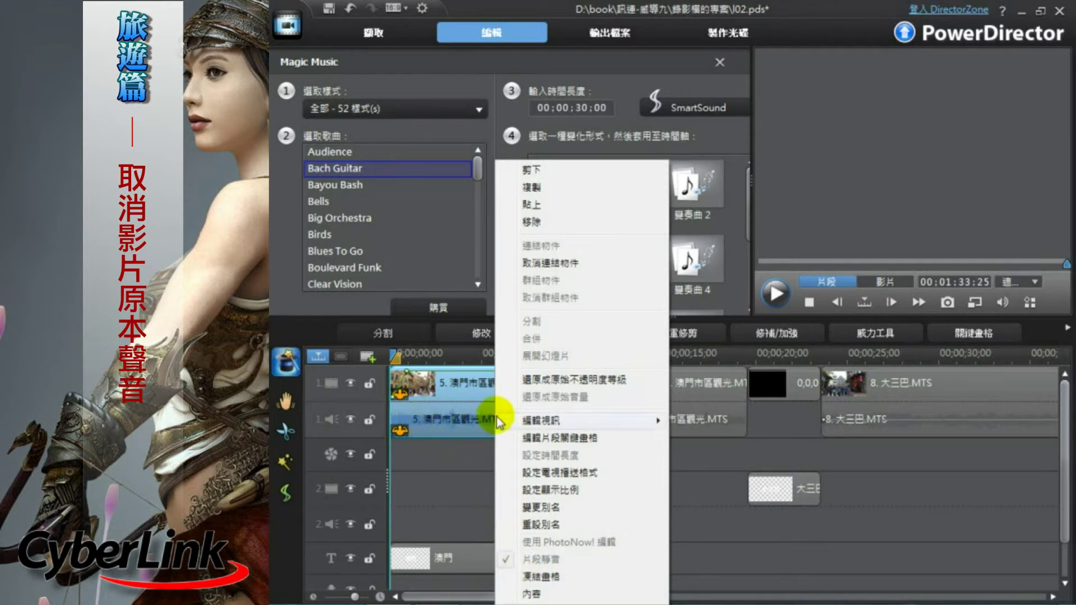
left_click(444, 432)
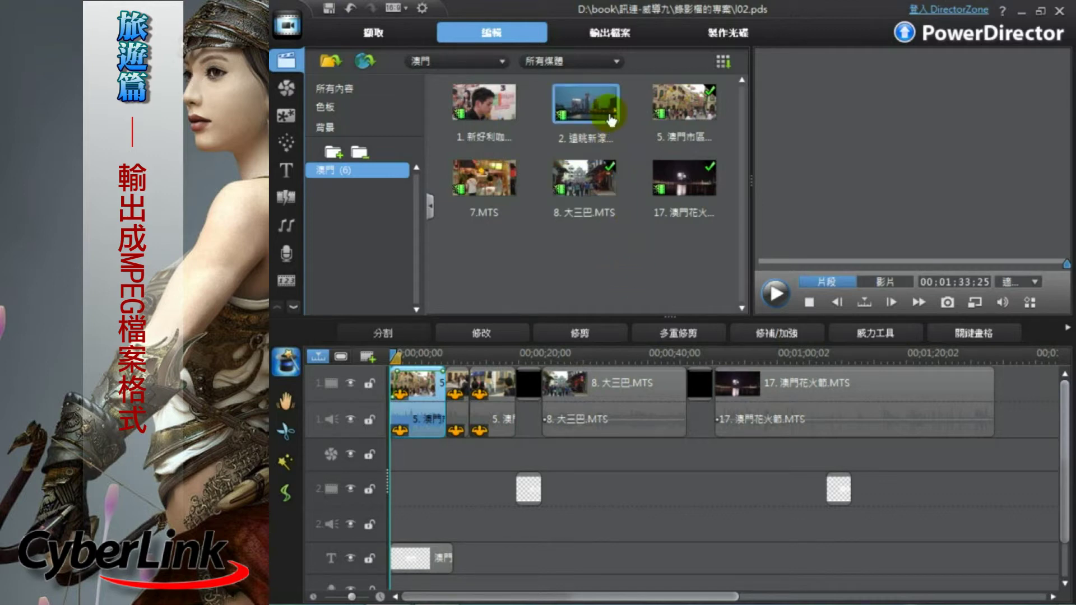
- On the 輸出檔案 page, choose MPEG-2 with the DVD HQ profile and pick the output location
left_click(620, 40)
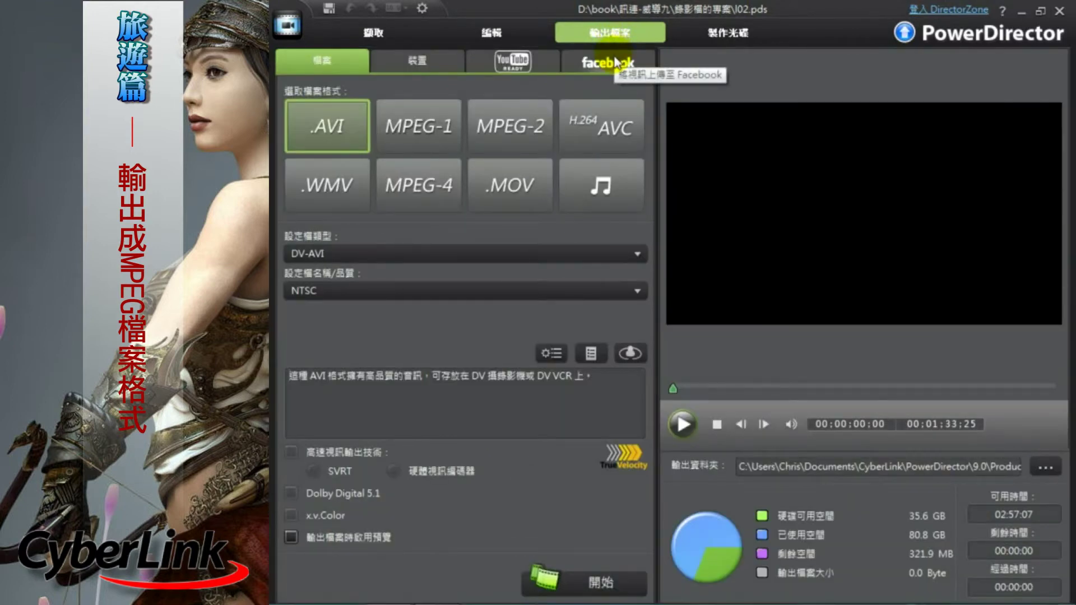
left_click(507, 135)
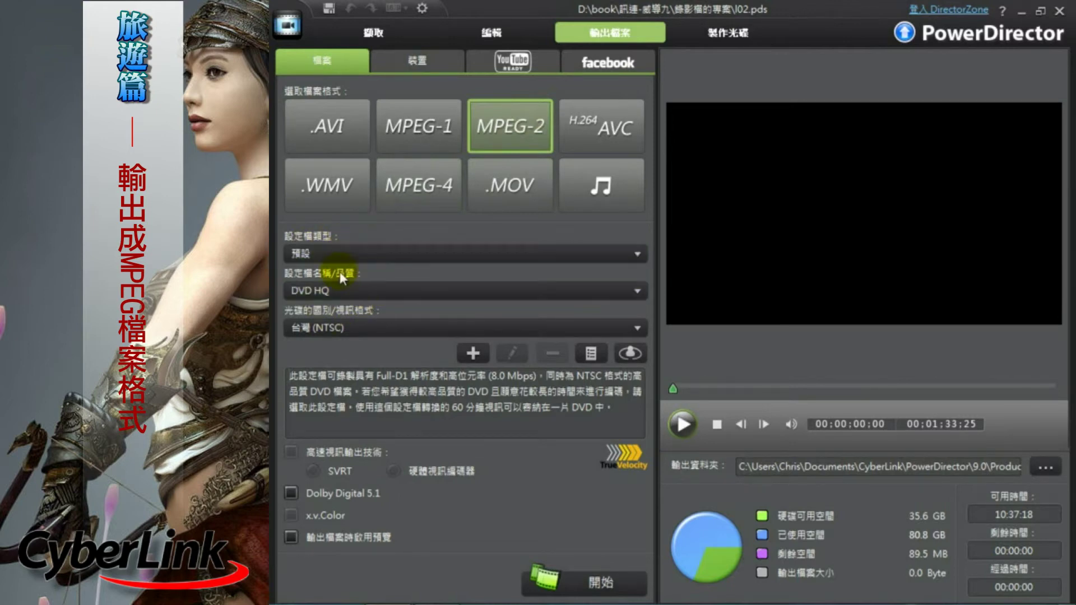
left_click(354, 295)
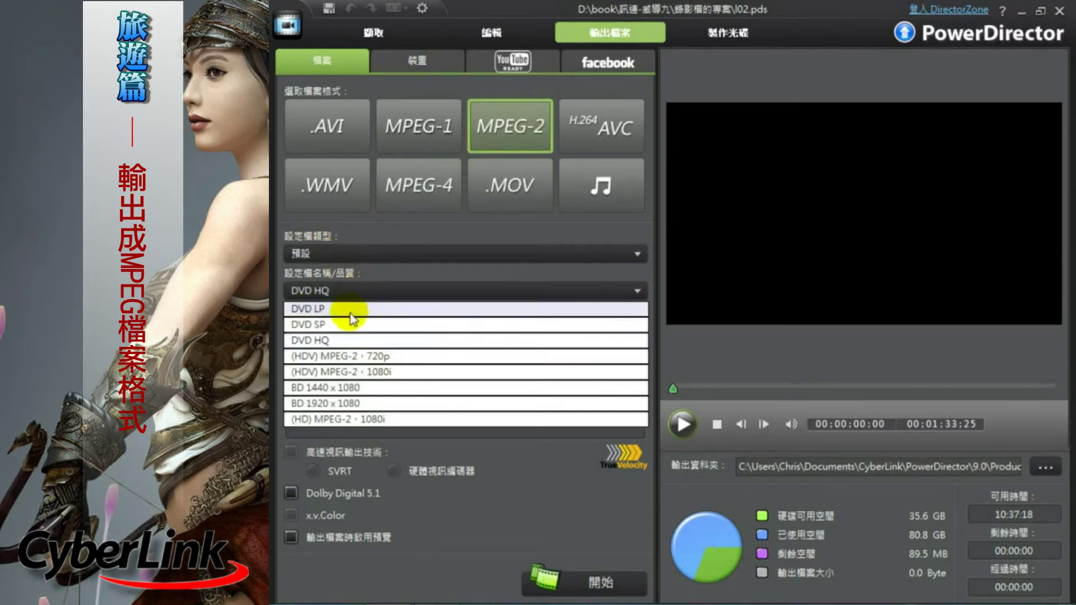
left_click(386, 238)
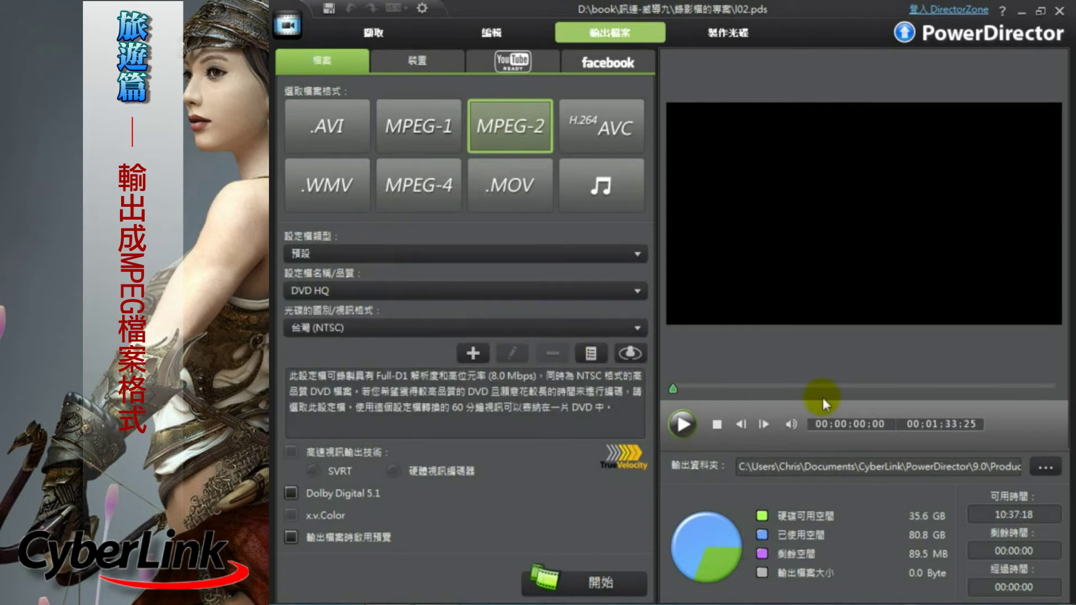
left_click(1044, 469)
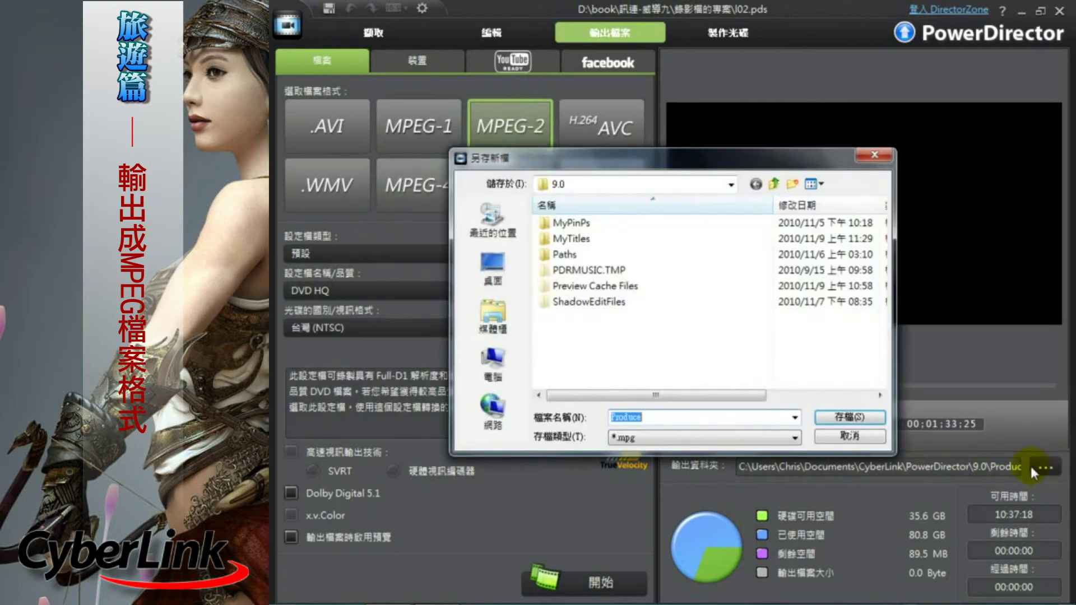
- Set the output file to 旅遊.mpg on the Desktop and start producing it
left_click(493, 266)
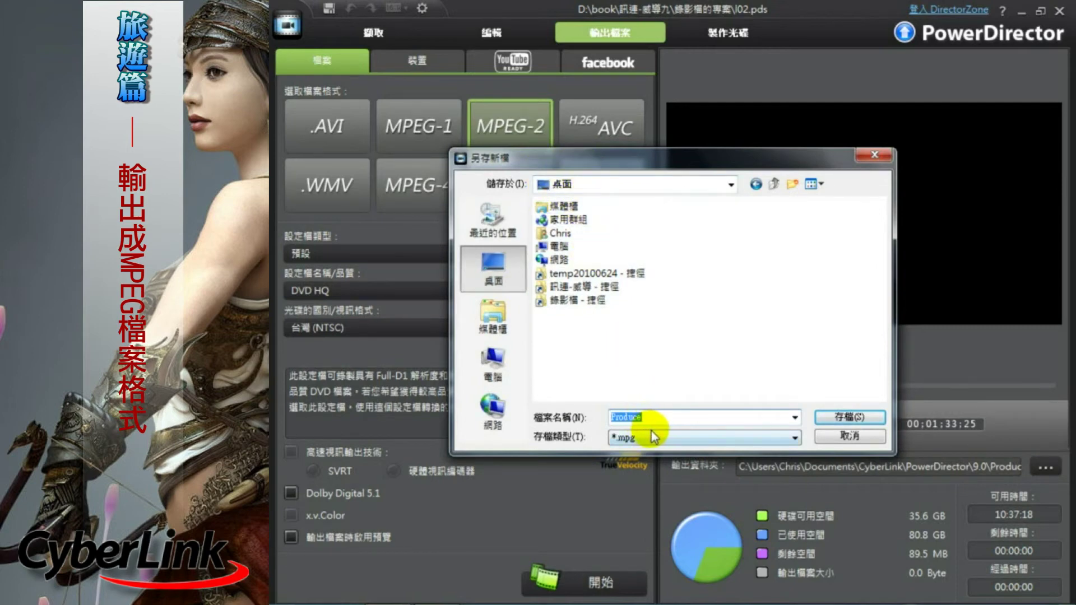
type("旅遊")
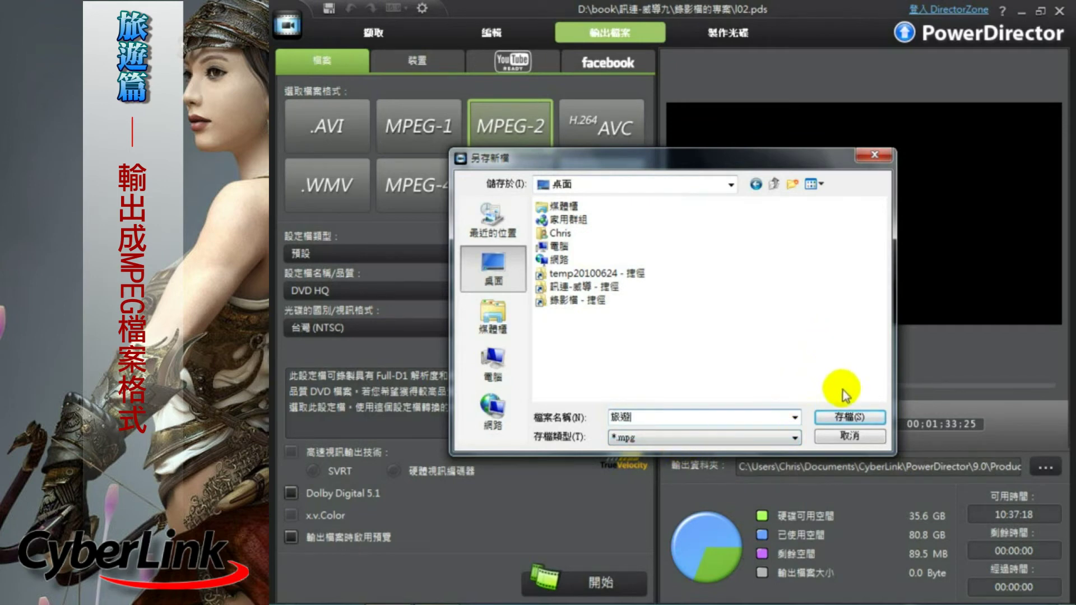
left_click(874, 421)
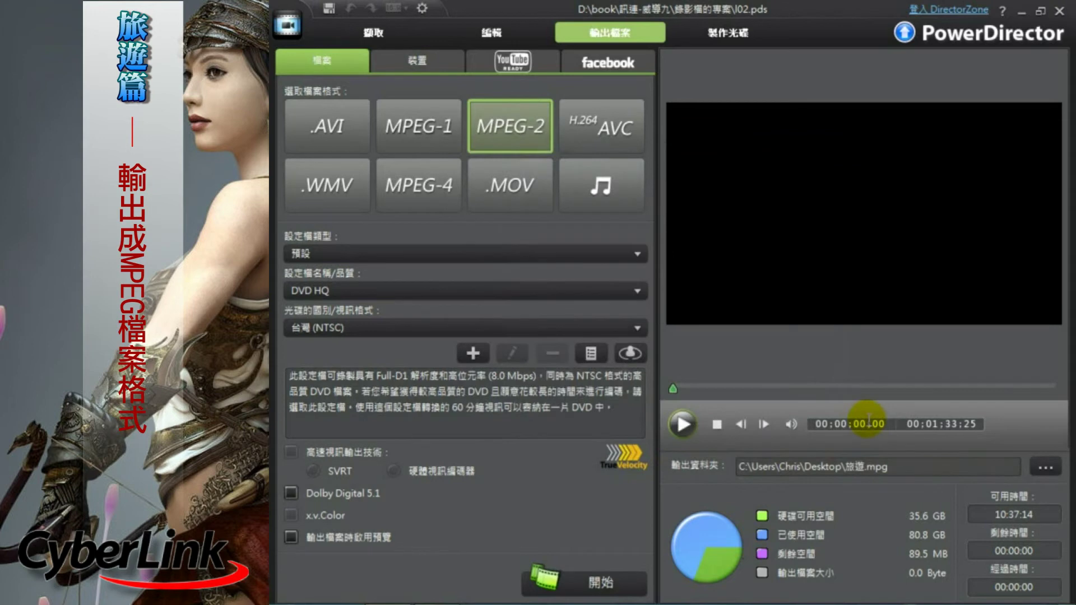
left_click(577, 586)
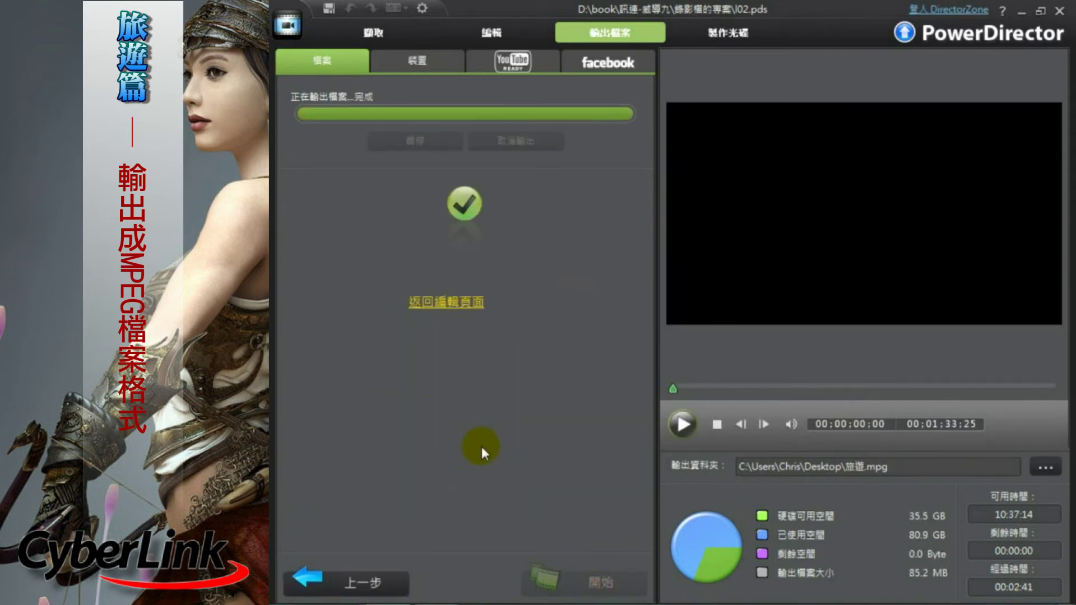
- Open the exported 旅遊.mpg in PowerDVD from the taskbar and play it
mouse_move(436, 600)
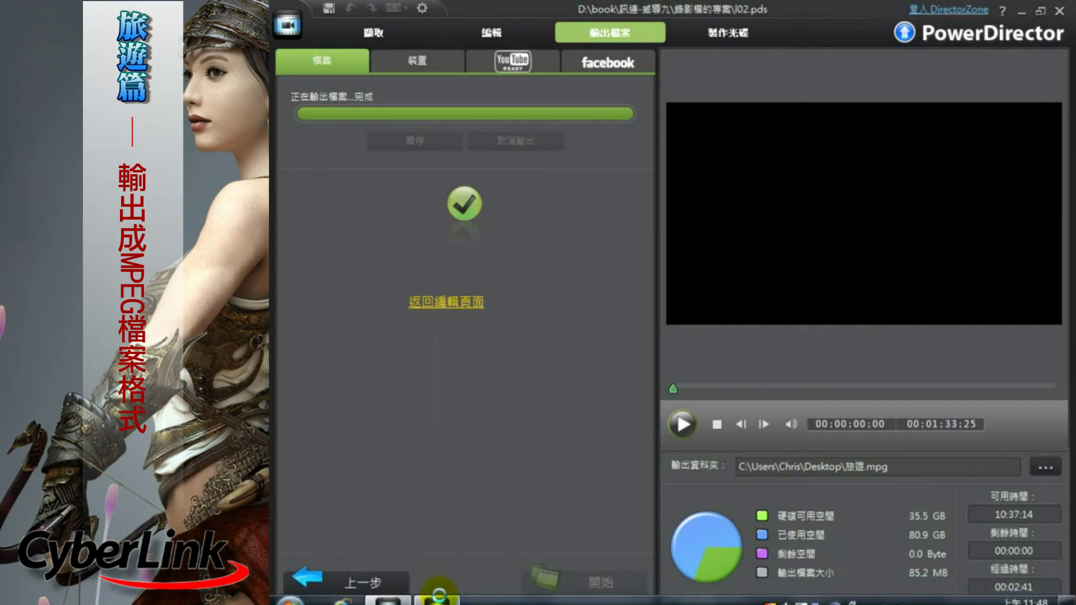
left_click(438, 595)
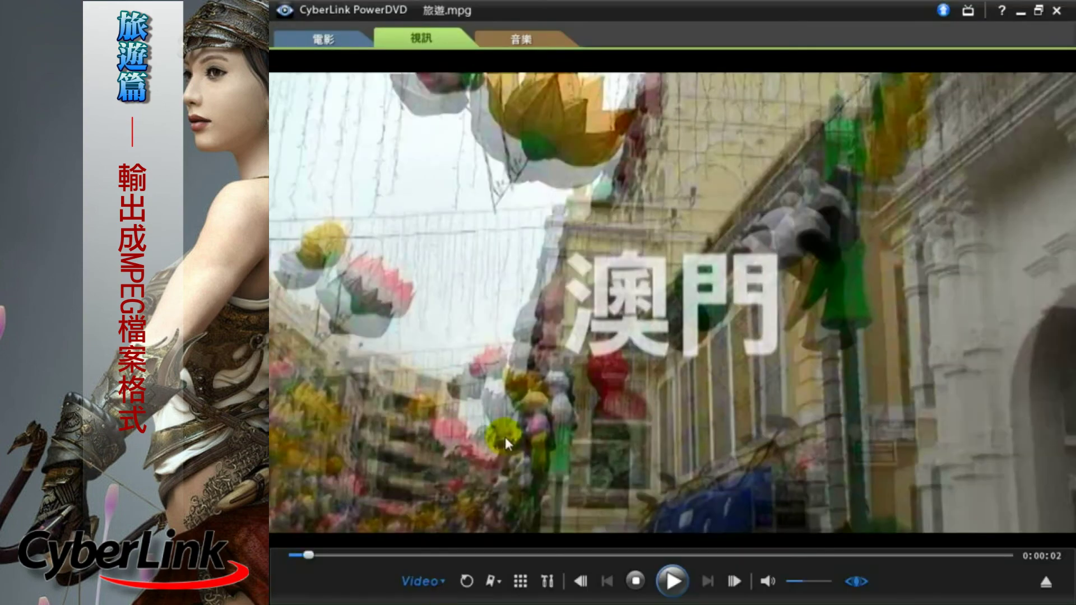
left_click(670, 592)
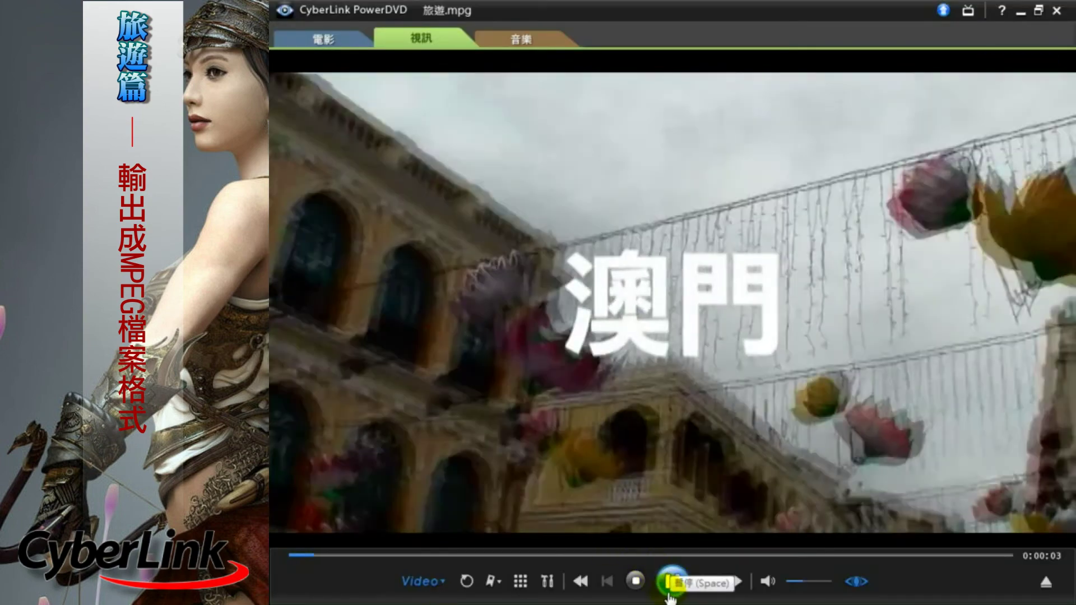